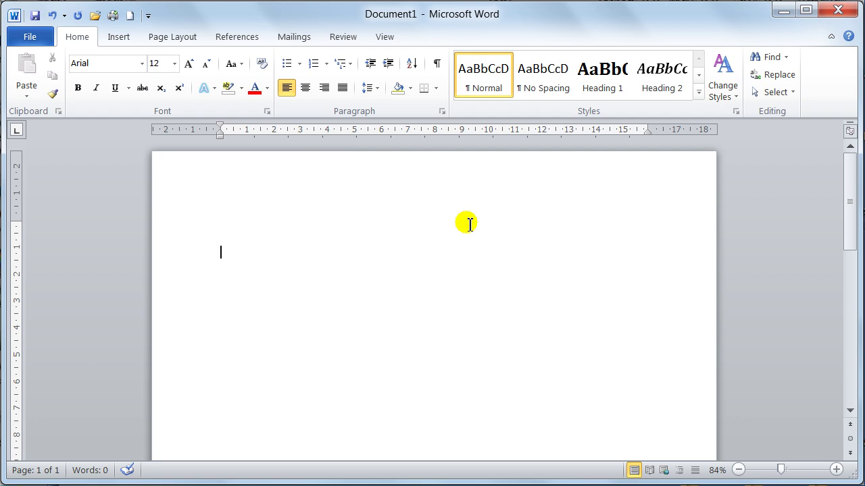
Open the page header, switch to the footer and back, and return to the document body
double_click(392, 197)
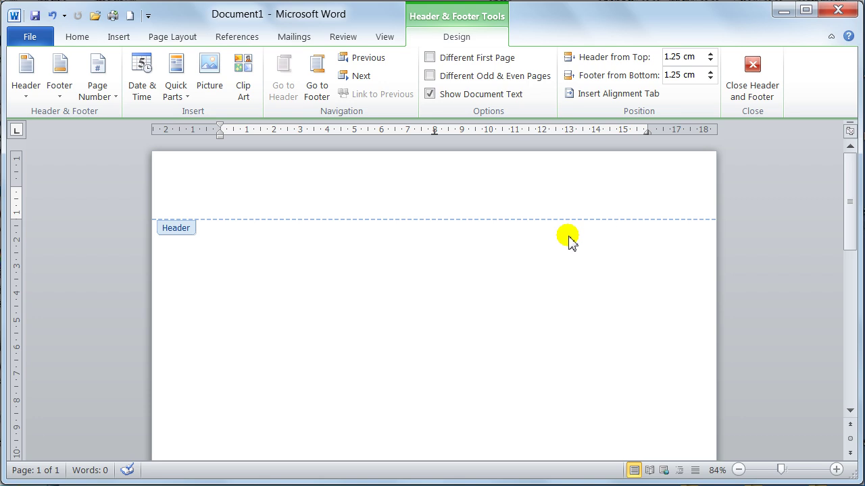
click(319, 88)
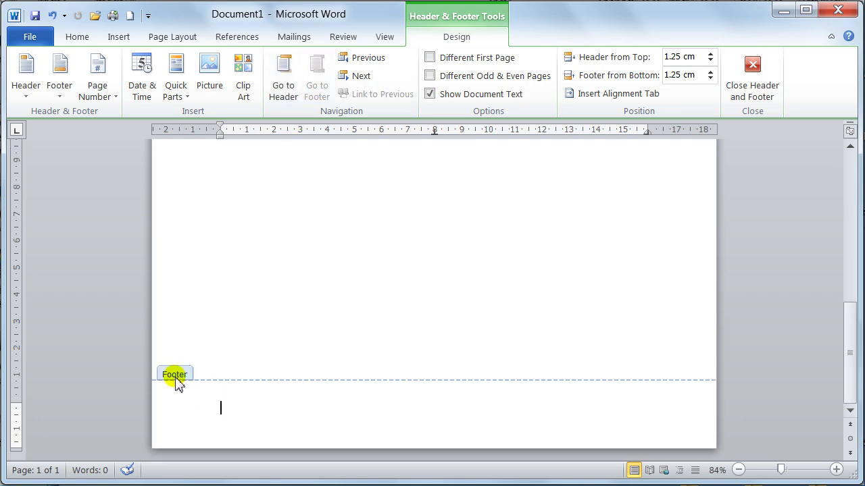
click(283, 87)
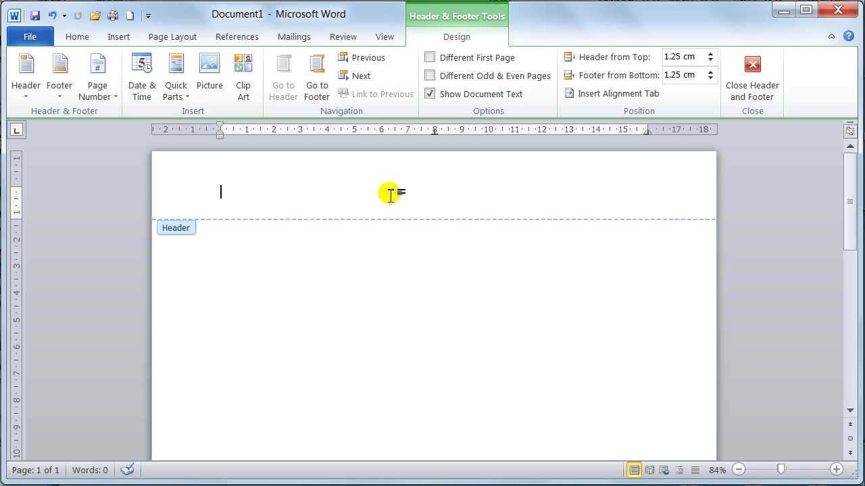
click(762, 76)
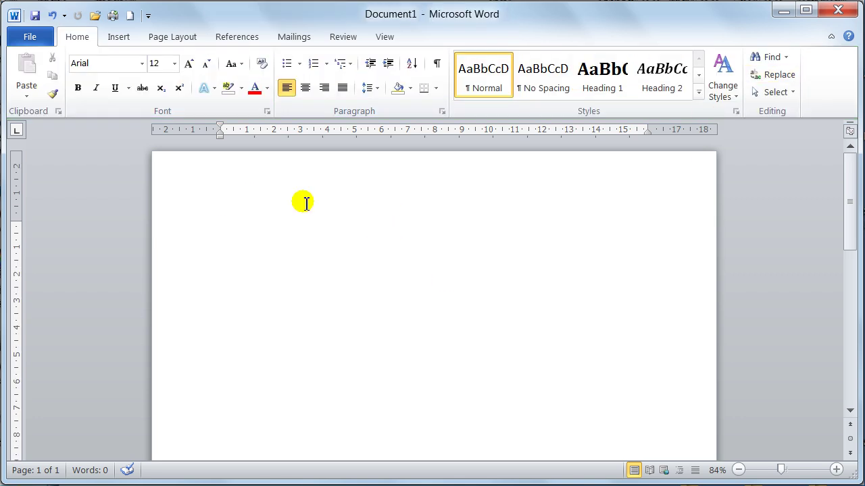
double_click(370, 206)
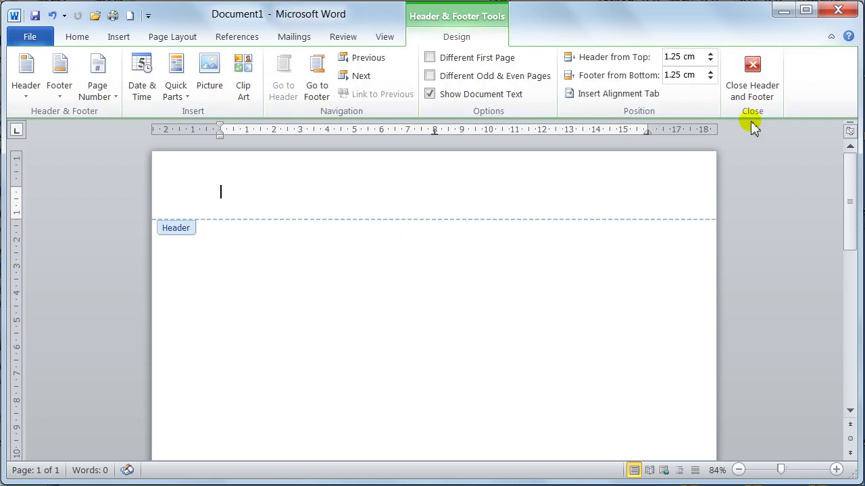
click(753, 80)
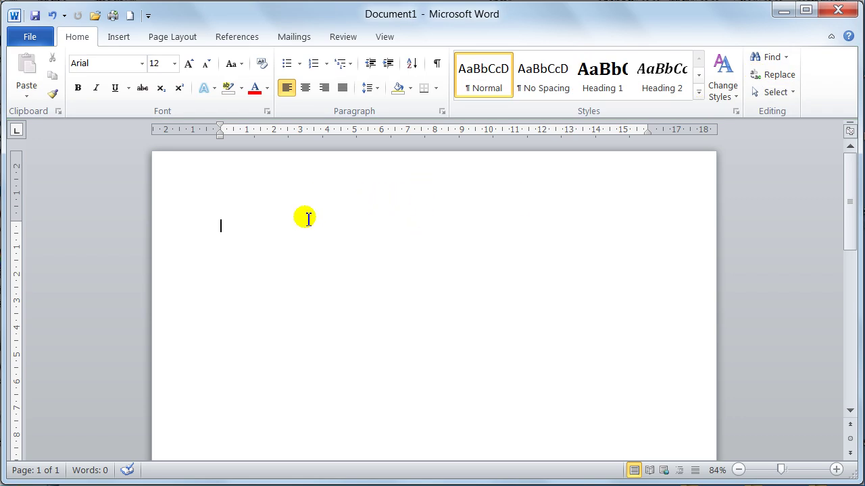
Open the document header for editing and insert the built-in Alphabet header design
click(119, 37)
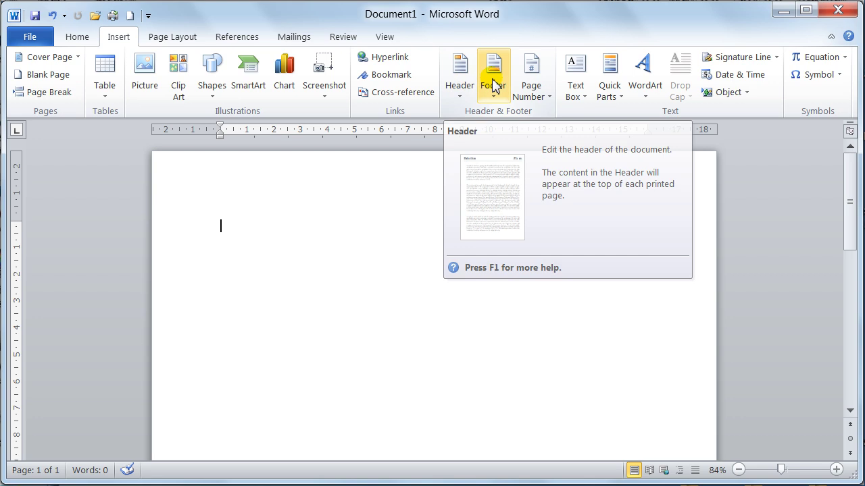
click(460, 85)
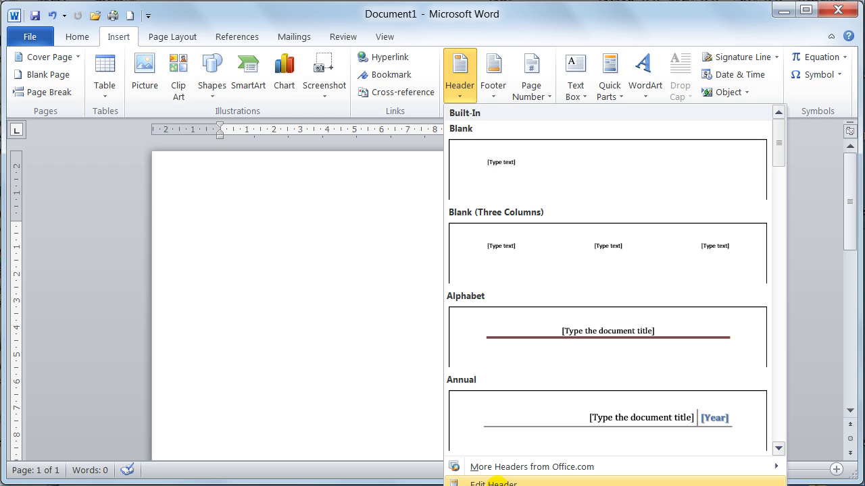
click(494, 482)
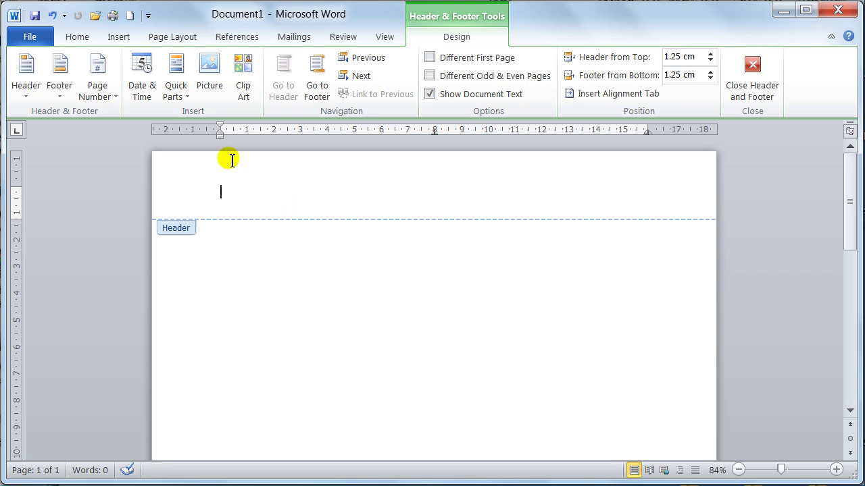
click(27, 97)
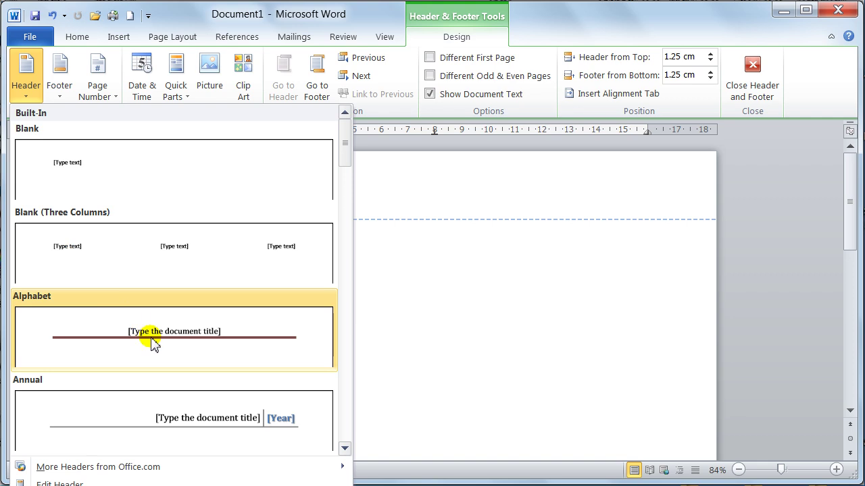
click(154, 344)
Replace the header's document title placeholder with "David's Easy Tutorials"
click(500, 197)
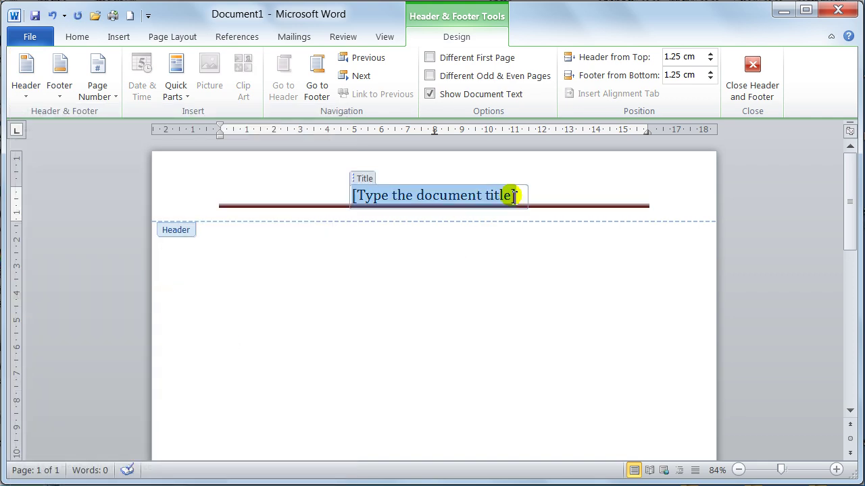
drag(500, 197, 446, 213)
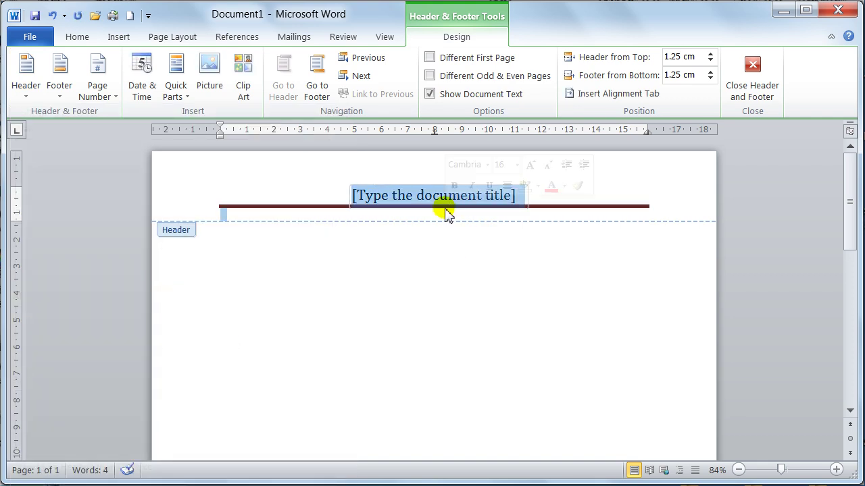
click(446, 214)
text(David's Eas)
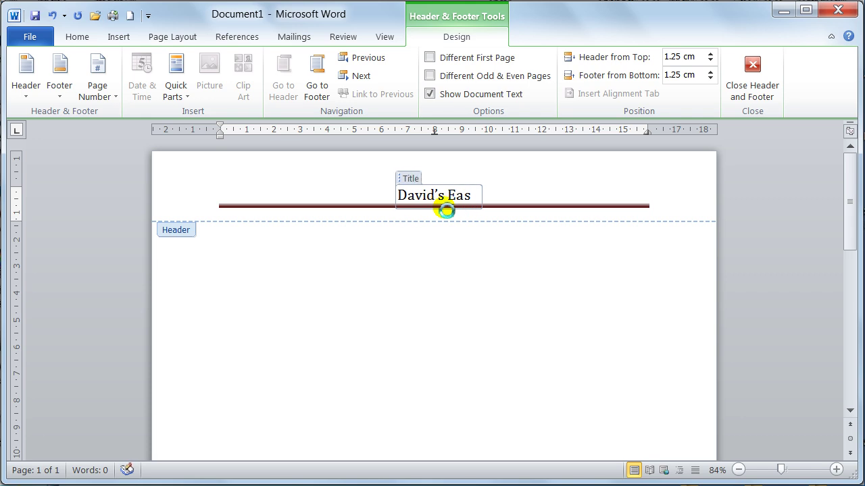
text(y Tut)
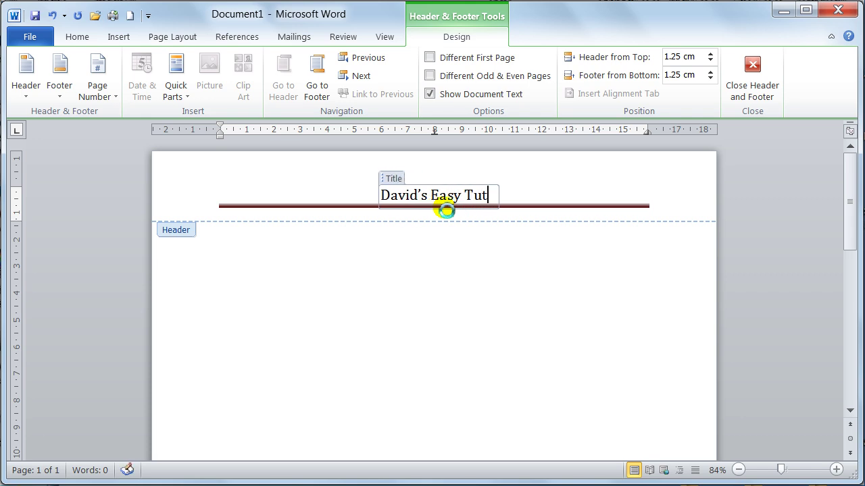
text(orials)
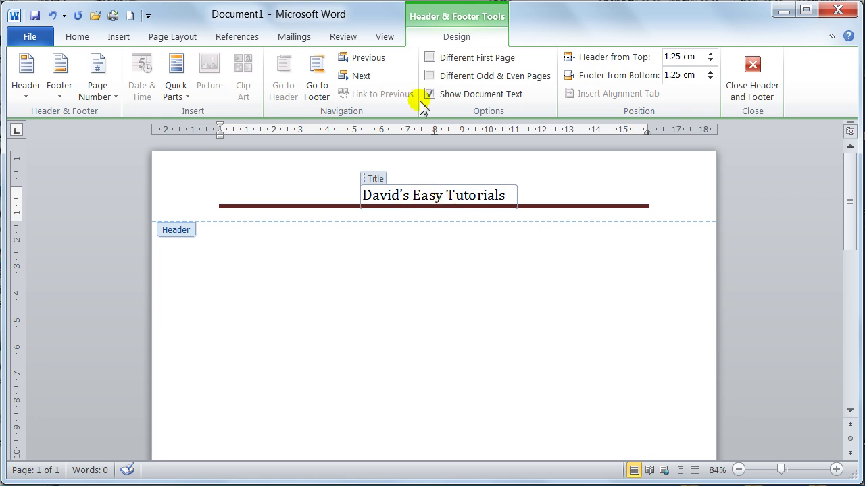
Go to the footer and enter the text "Page" followed by a space
click(320, 98)
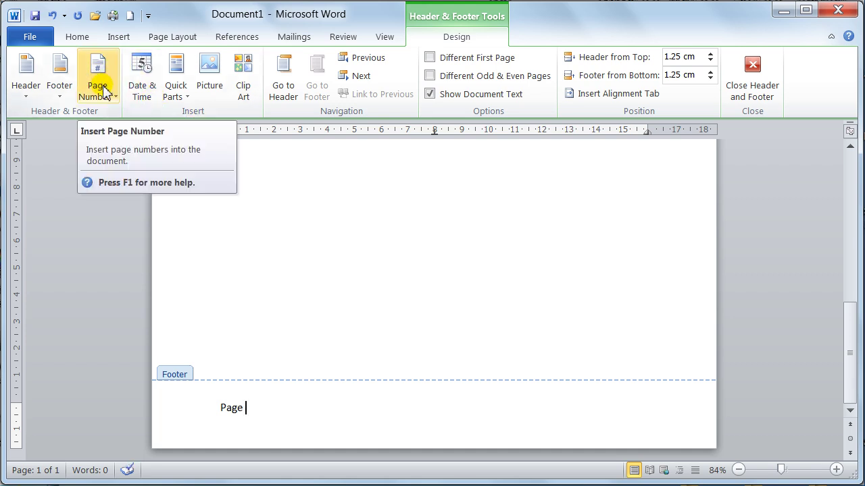
click(180, 100)
click(198, 152)
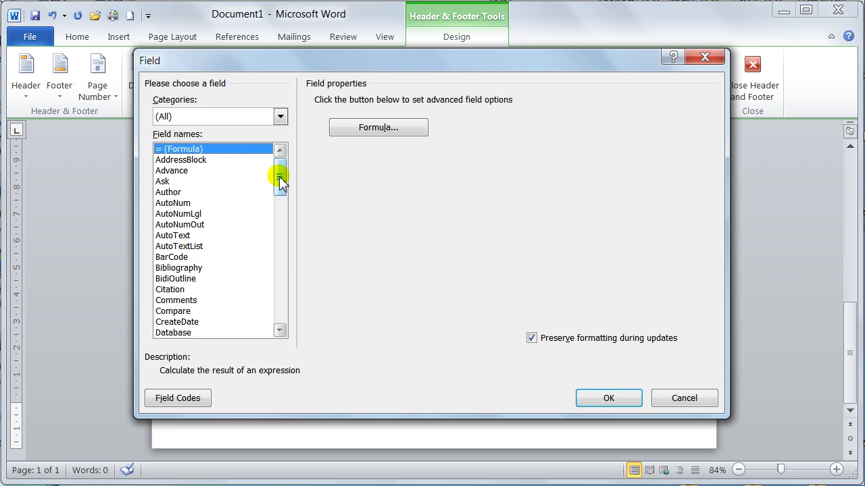
drag(279, 180, 293, 256)
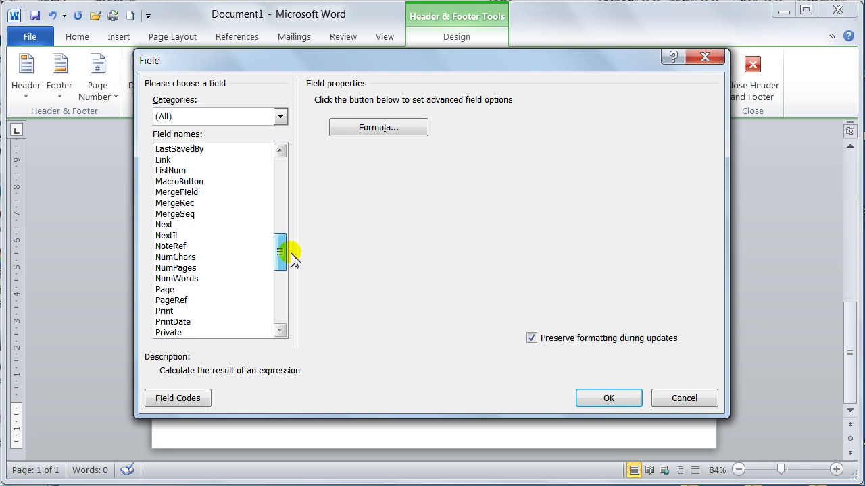
click(165, 290)
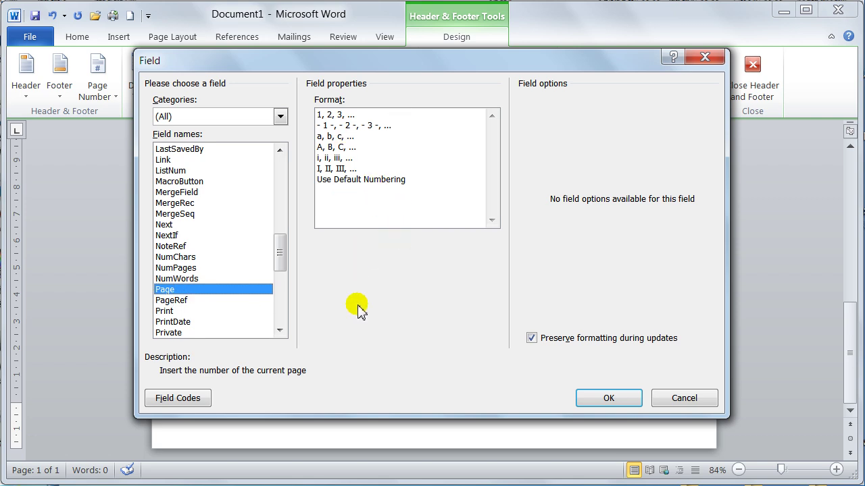
click(685, 399)
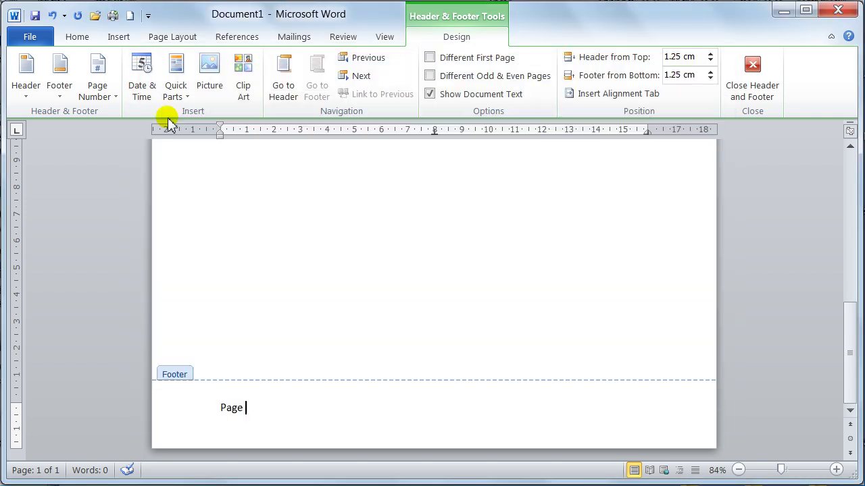
Insert a Plain Number page number at the current position in the footer, and finish editing the header and footer
click(108, 98)
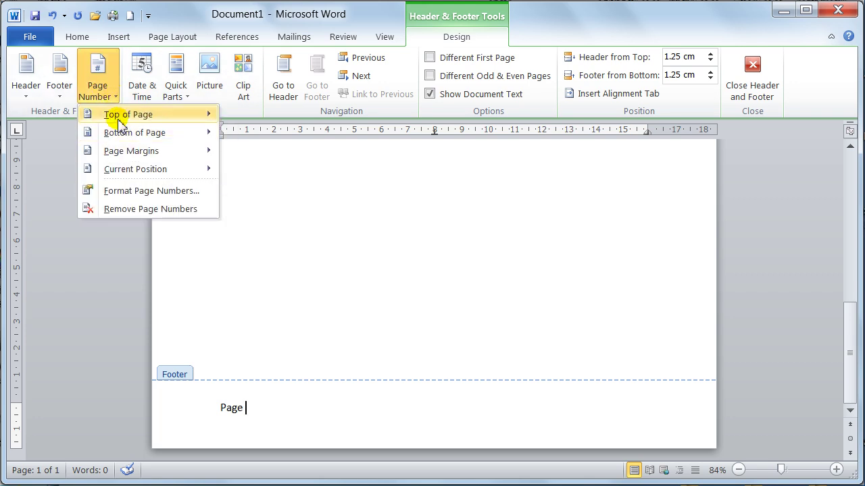
mouse_move(128, 135)
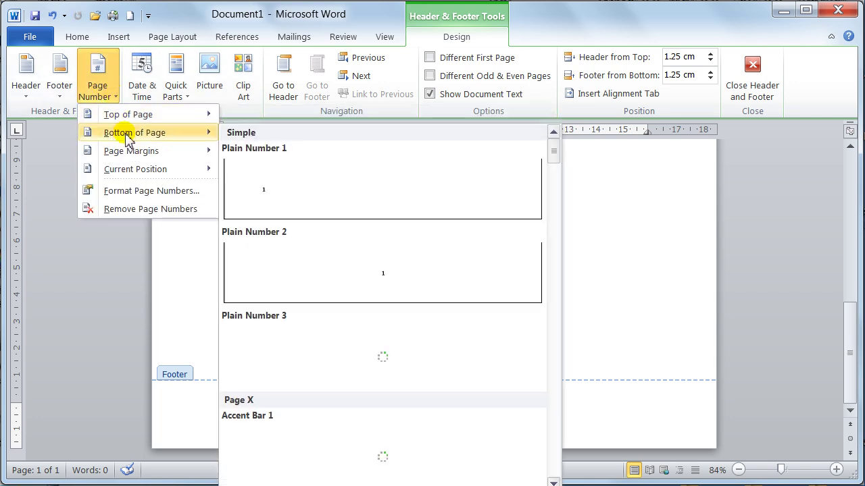
mouse_move(139, 173)
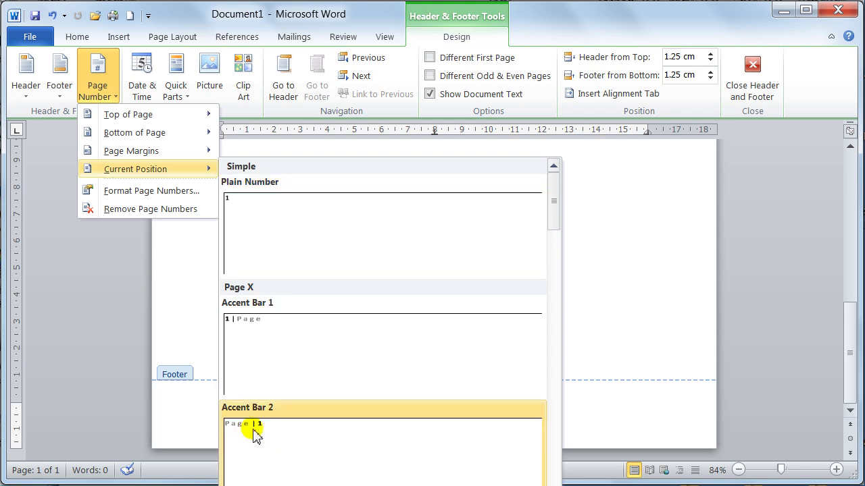
click(251, 230)
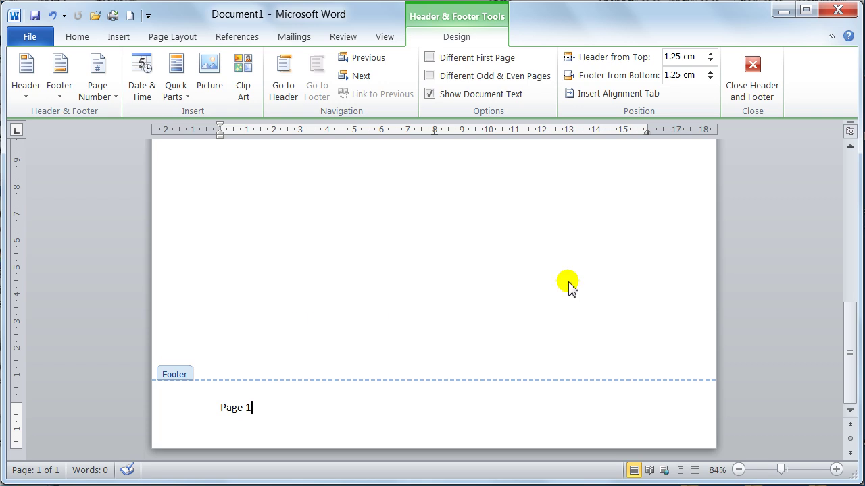
click(757, 78)
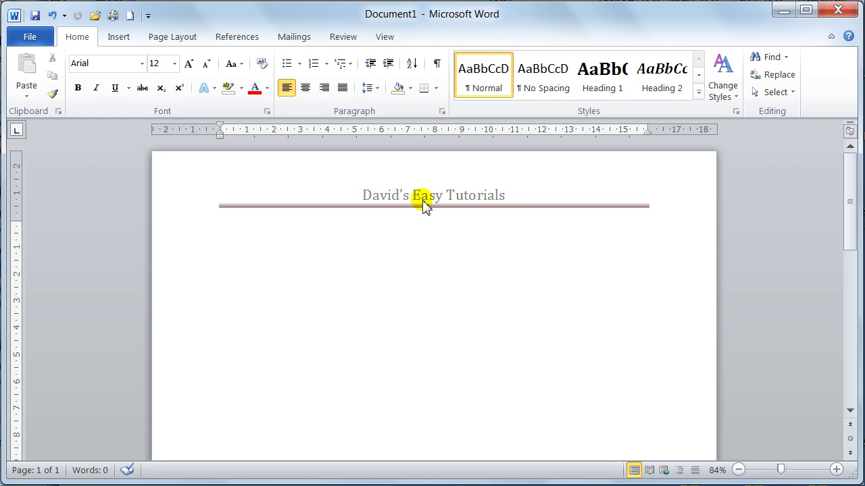
Enter the test text "Hgjhgjygfty" in the document body and start a second page with a page break
scroll(421, 199, down, 15)
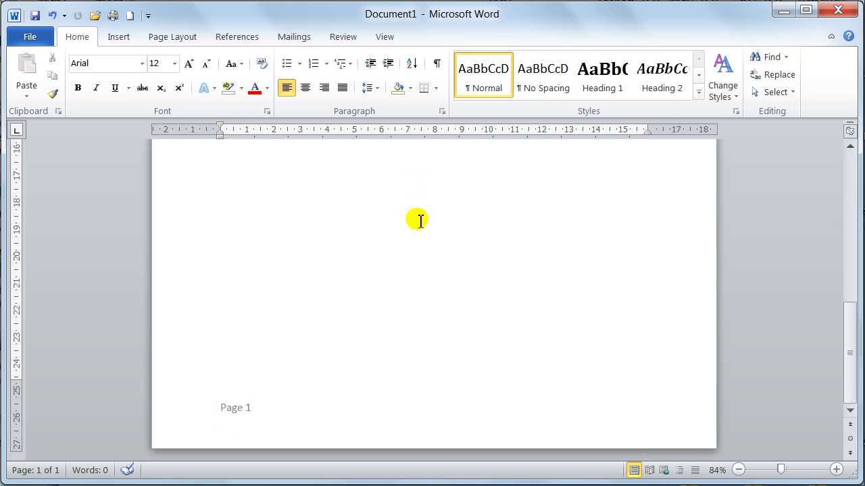
scroll(293, 395, up, 15)
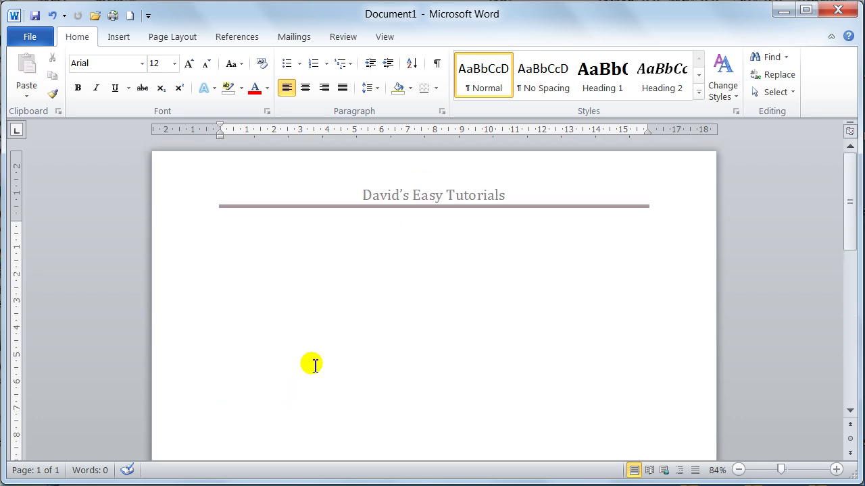
text(hgjhgjygfty)
Check the header title and the footer page numbers on both pages
scroll(280, 320, down, 15)
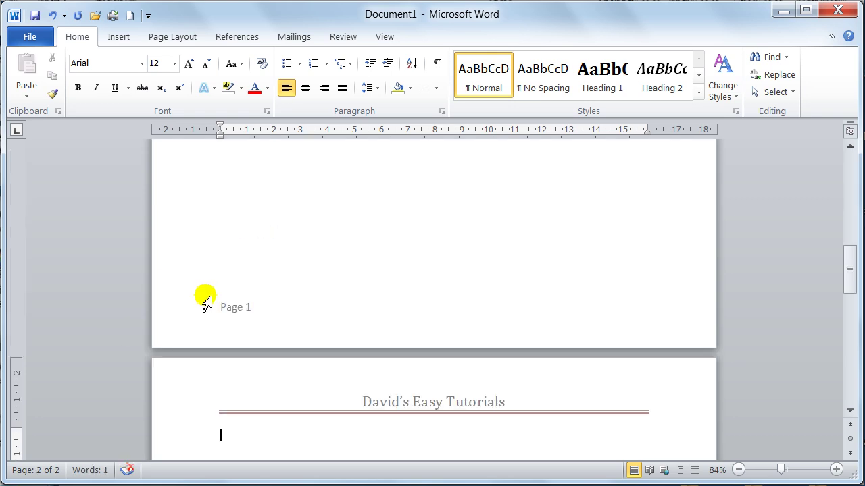
scroll(391, 408, up, 5)
scroll(392, 407, down, 8)
scroll(392, 407, up, 6)
scroll(395, 407, down, 10)
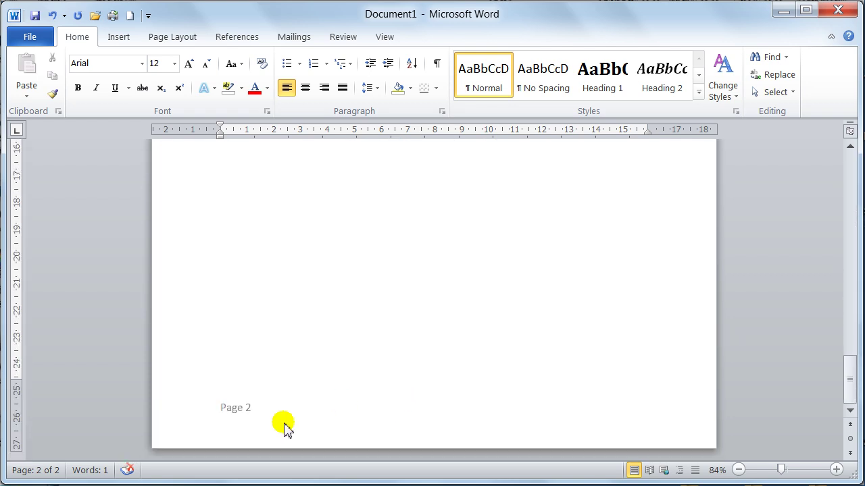
scroll(324, 396, up, 10)
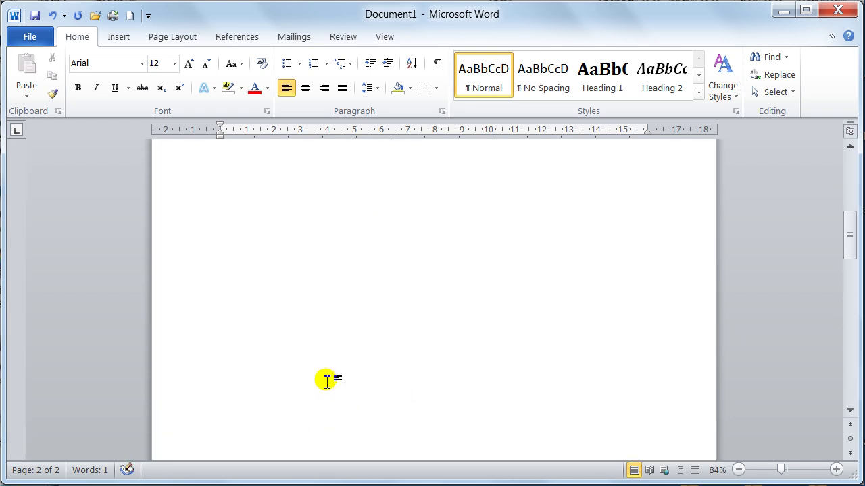
scroll(327, 381, up, 5)
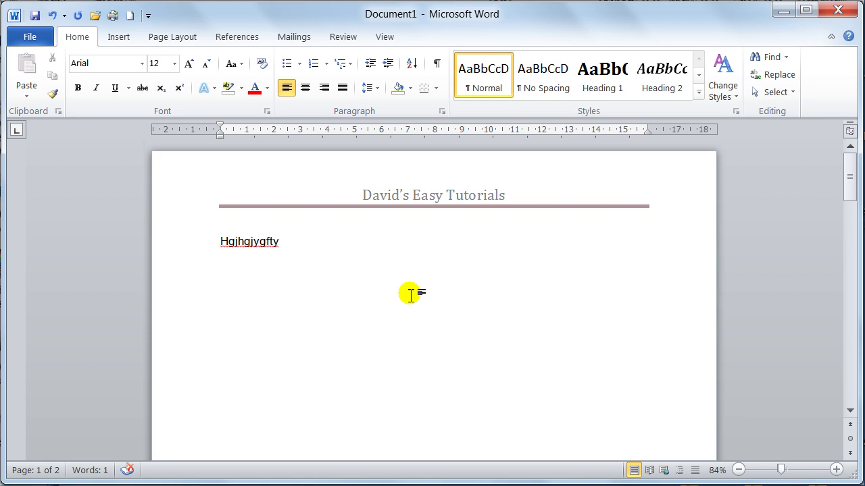
Close the document without saving and open the recent document "breaks test.docx"
key(alt+F4)
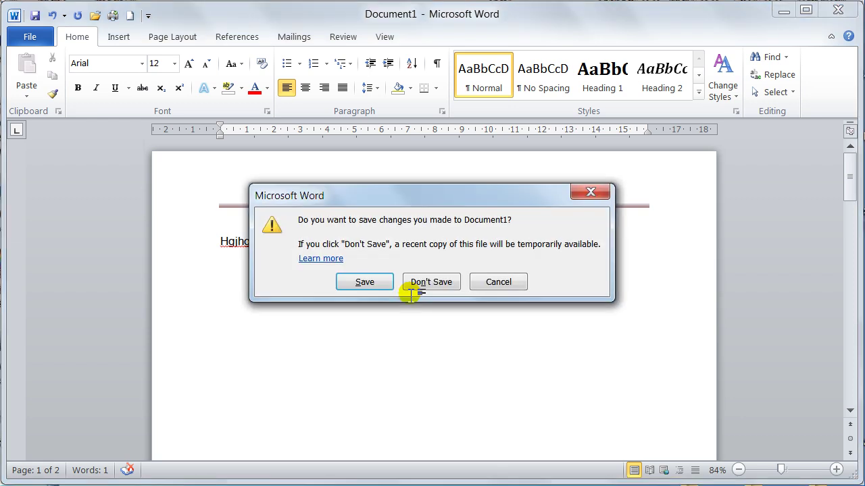
click(411, 284)
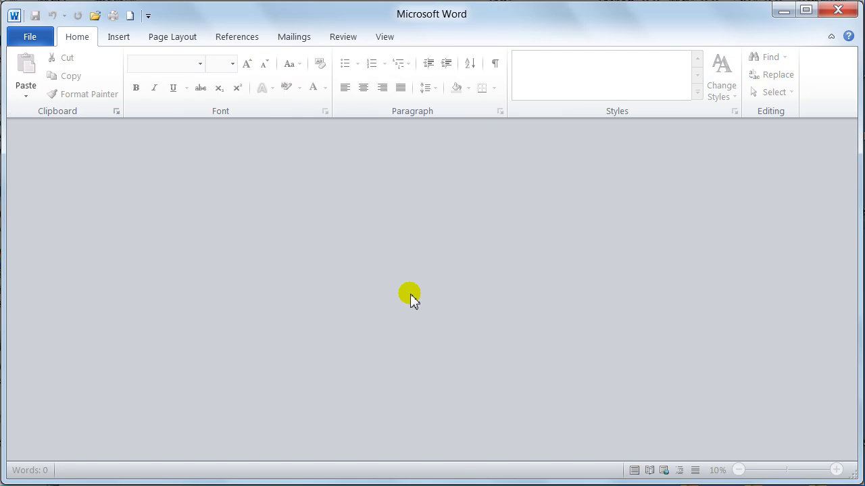
key(alt)
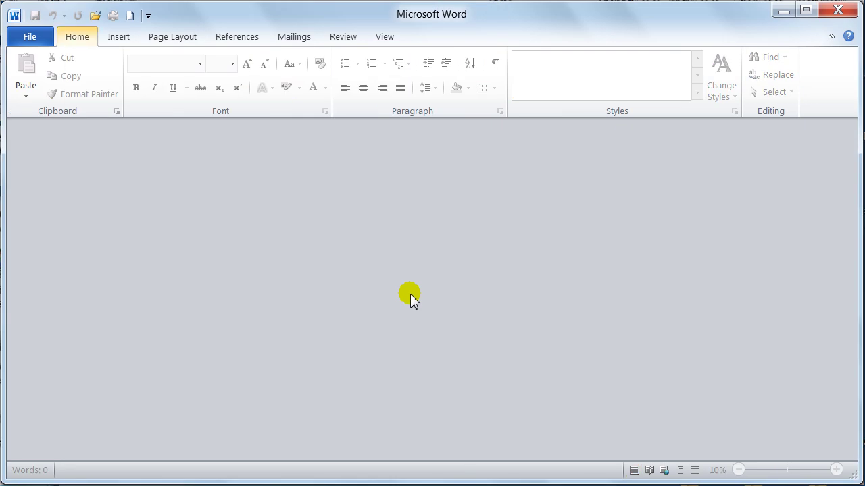
key(f)
key(r)
key(2)
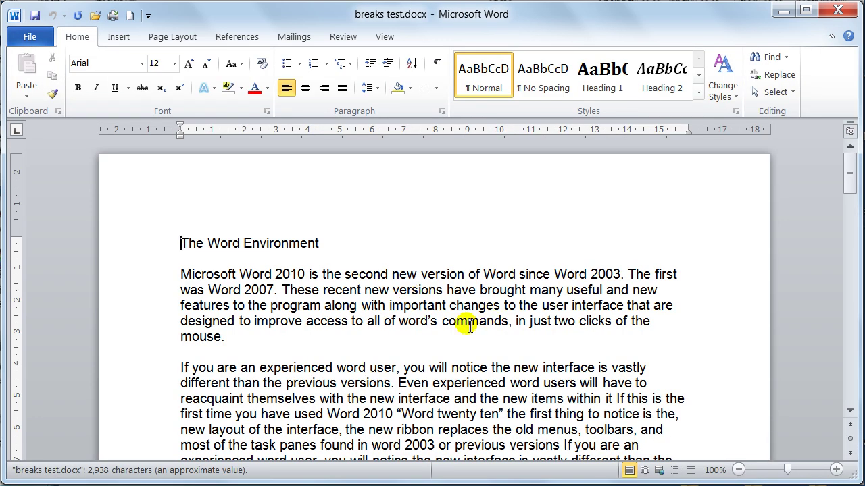
Add two blank lines above "The Word Environment" on page one and open that page's header for editing
key(Return)
key(Return)
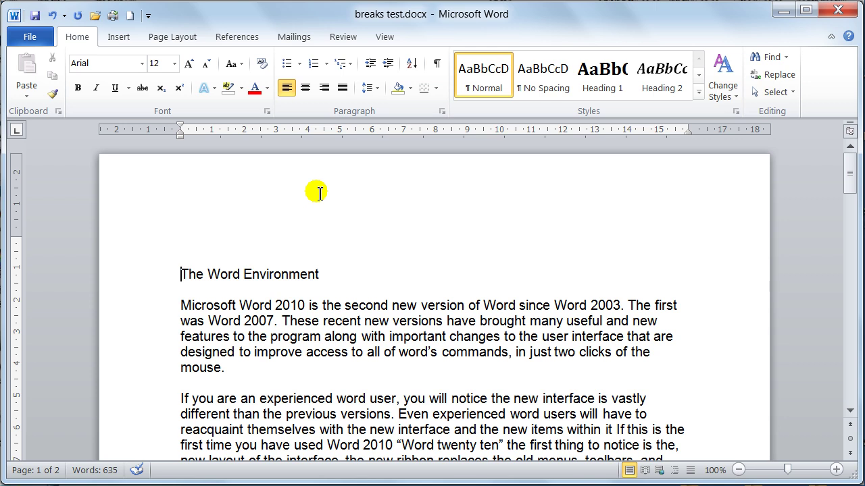
click(113, 38)
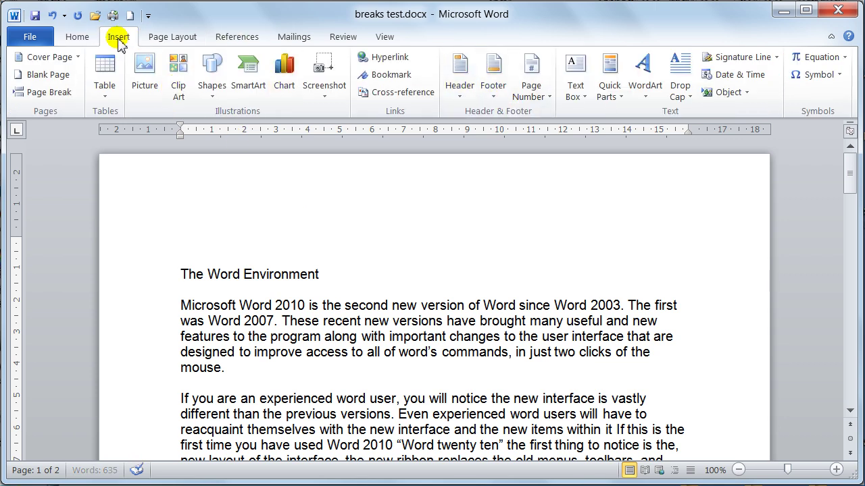
click(77, 36)
double_click(425, 188)
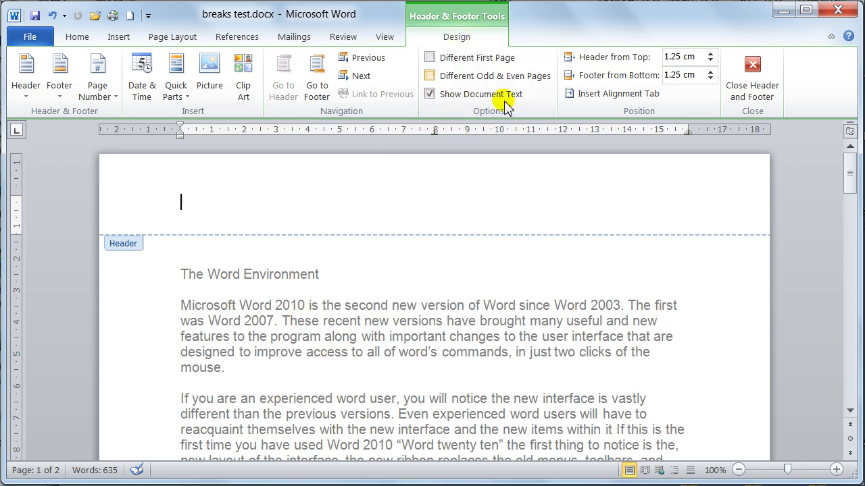
Try hiding the document text and using different odd and even page headers, then restore both options
click(431, 96)
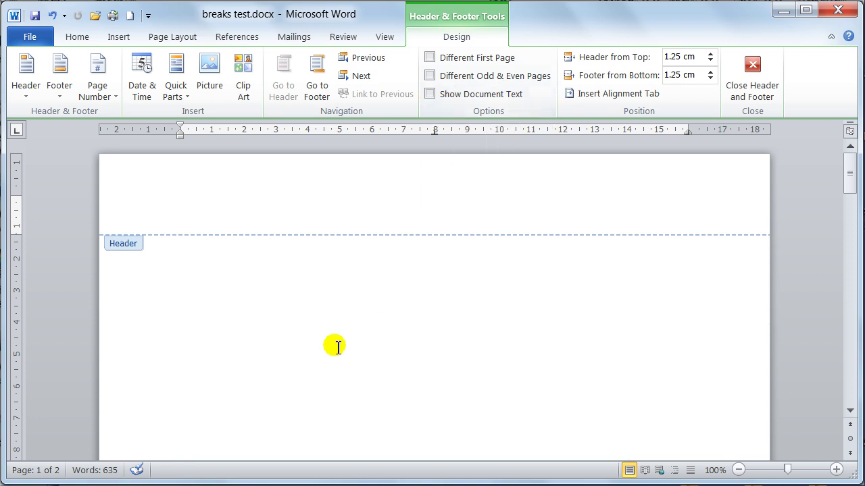
click(430, 96)
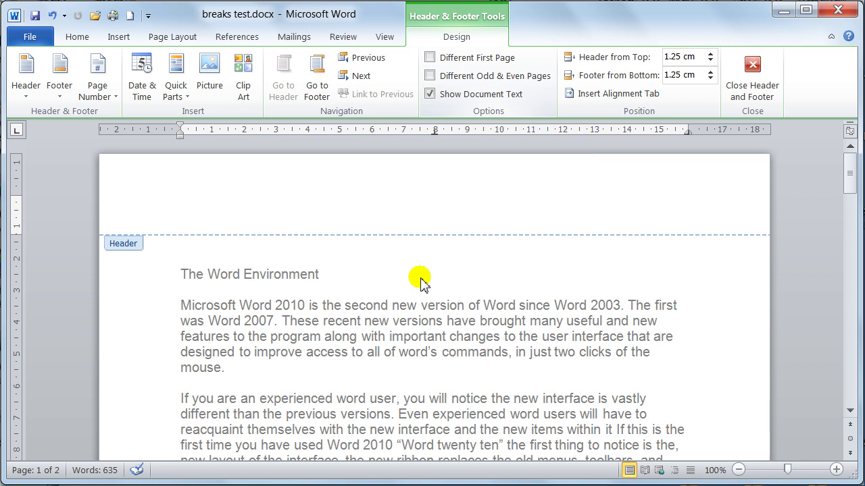
click(431, 96)
click(431, 96)
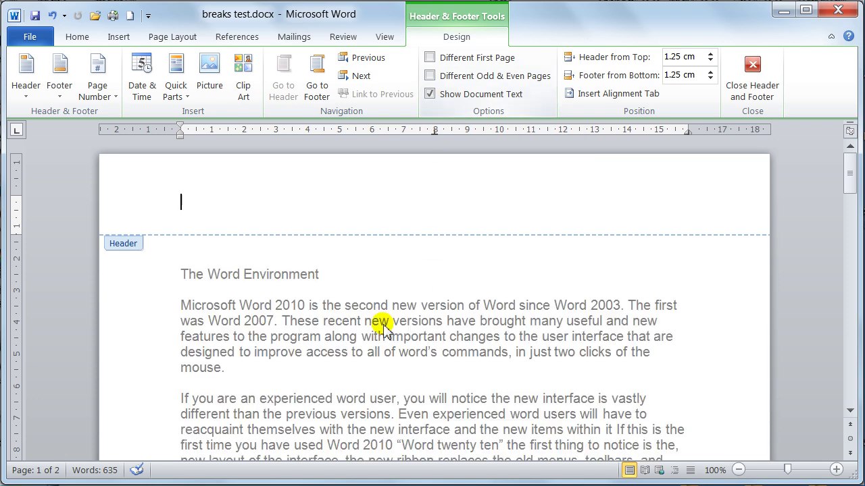
click(430, 77)
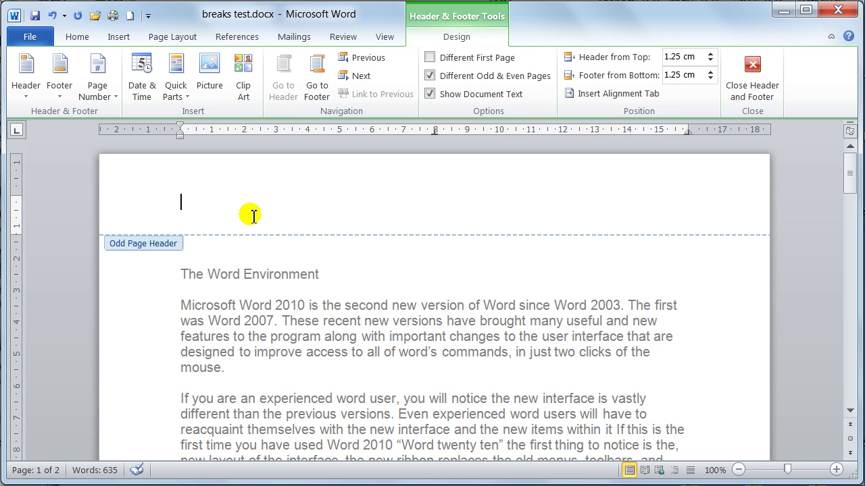
click(431, 75)
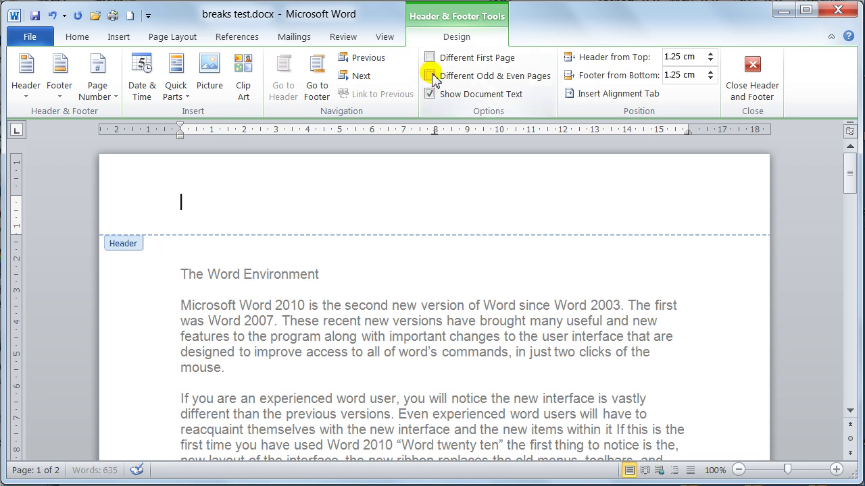
Turn on a different first page header with the text "This is the front cover" and centre it
click(430, 58)
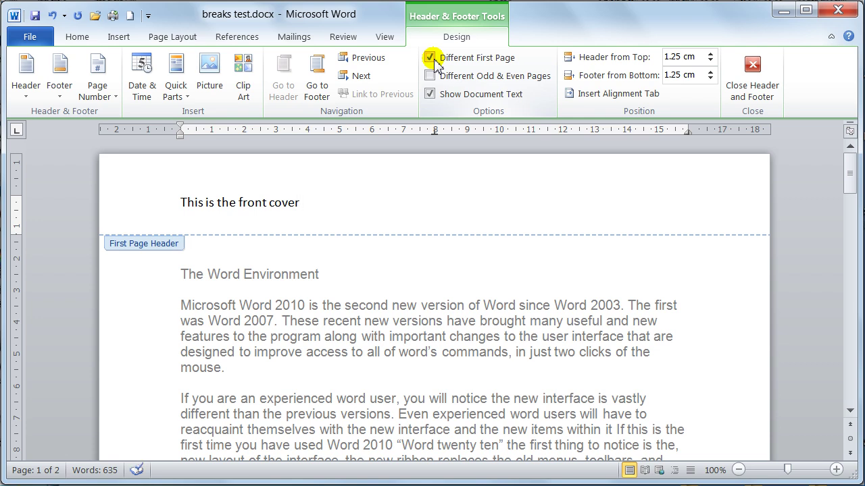
key(ctrl+a)
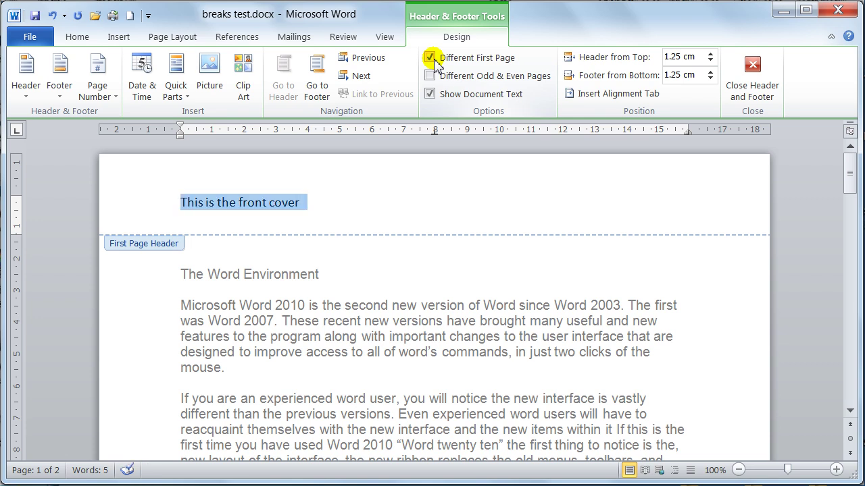
key(ctrl+e)
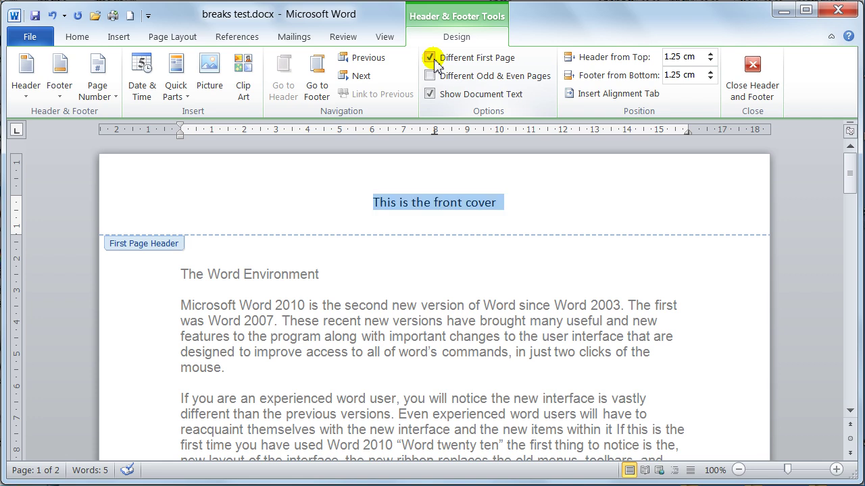
Enlarge the front cover header text to 28 pt and change it to uppercase
key(ctrl+bracketright)
key(ctrl+bracketright)
key(ctrl+bracketright)
key(ctrl+bracketright)
key(ctrl+bracketright)
key(ctrl+bracketright)
key(ctrl+bracketright)
key(ctrl+bracketright)
key(ctrl+bracketright)
key(ctrl+bracketright)
key(ctrl+bracketright)
key(ctrl+bracketright)
key(ctrl+bracketright)
key(ctrl+bracketright)
key(ctrl+bracketright)
key(ctrl+bracketright)
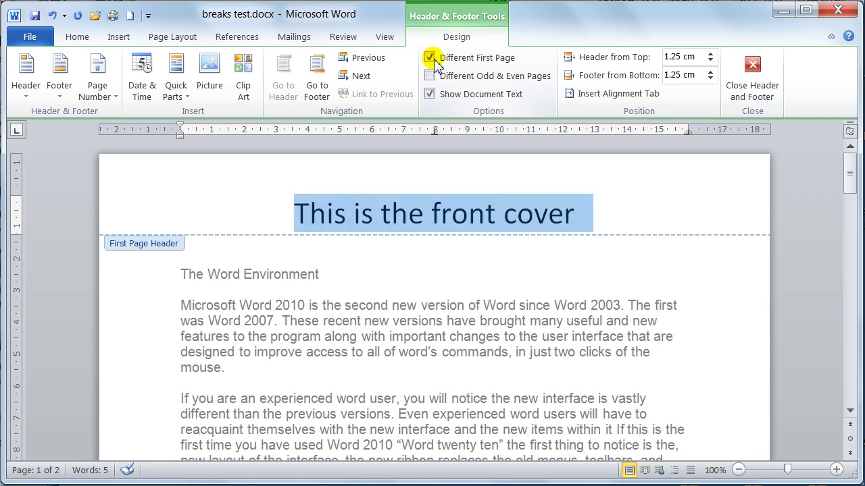
key(shift+F3)
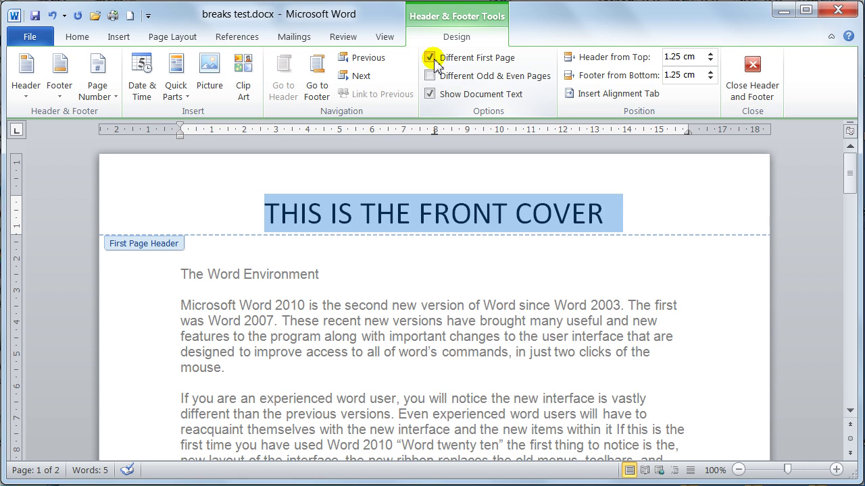
Apply a bold blue gradient text effect to the front cover header text
click(84, 37)
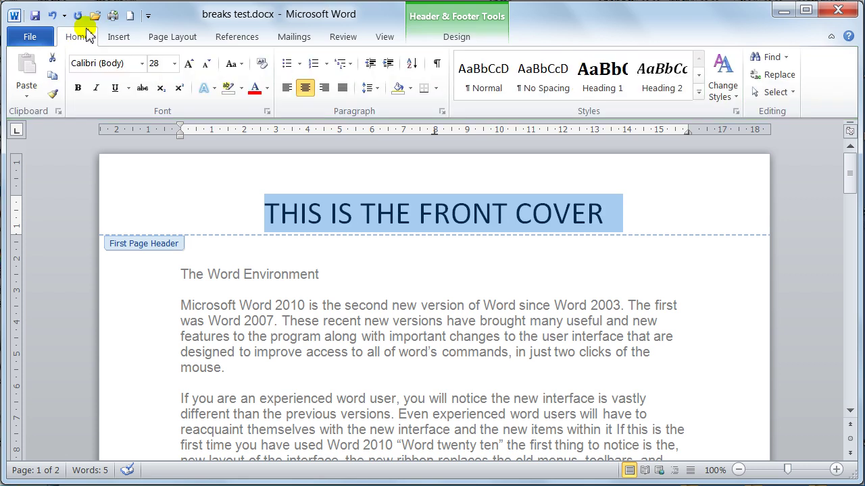
click(214, 88)
click(341, 222)
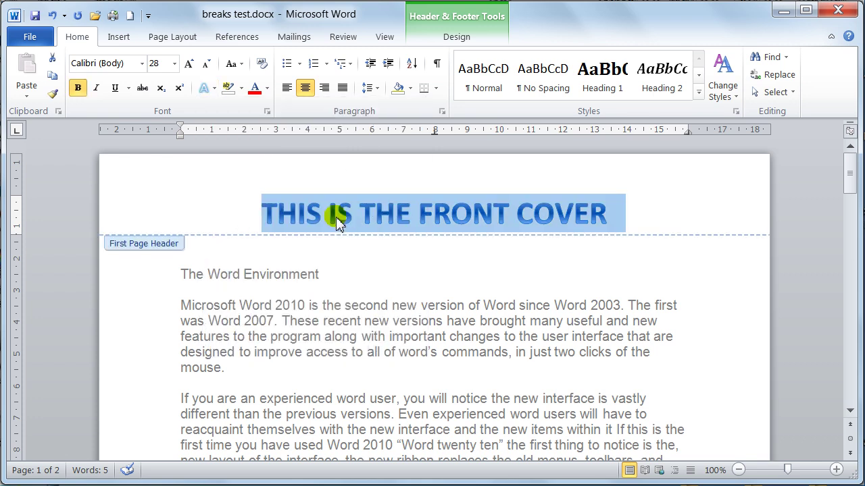
Set up a blue 3 pt shadow border for the front cover header paragraph
click(434, 90)
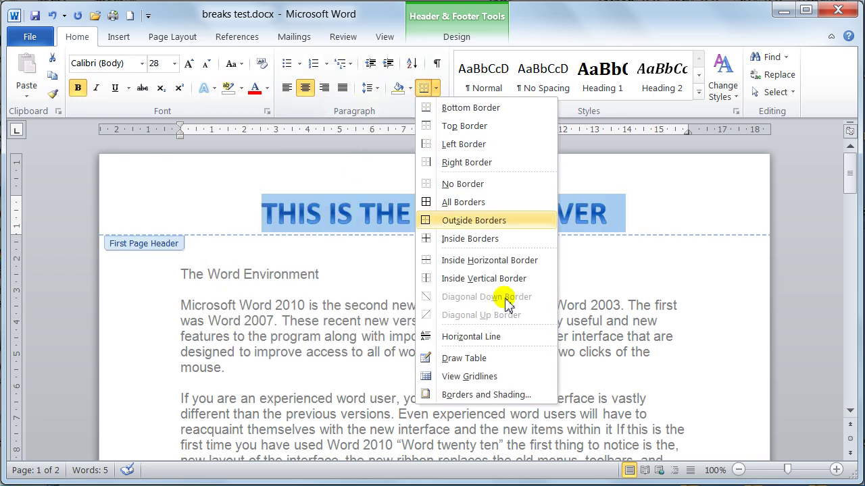
click(496, 399)
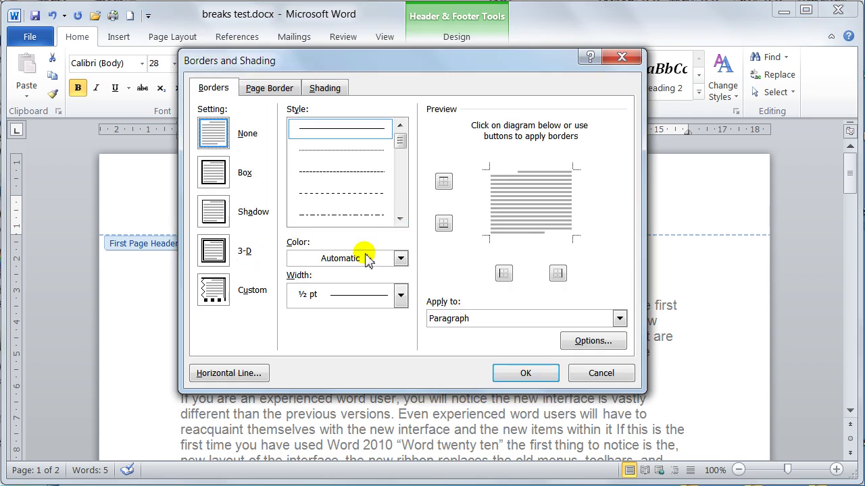
click(368, 259)
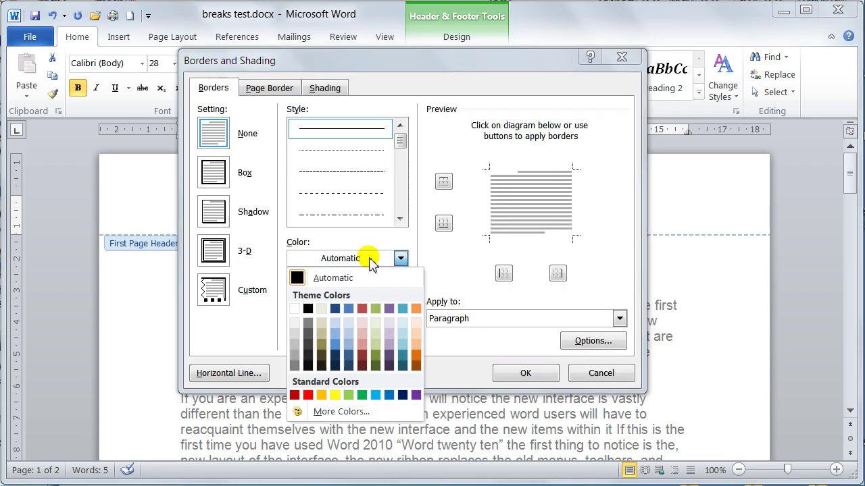
click(338, 348)
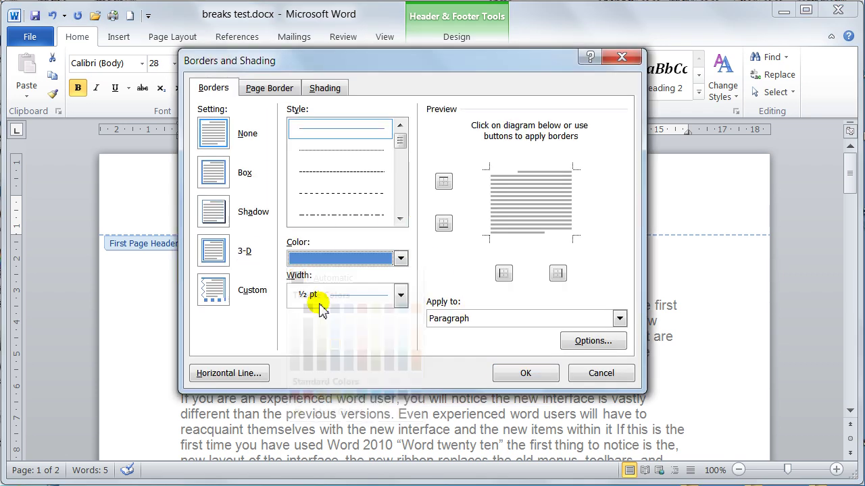
click(214, 211)
click(349, 297)
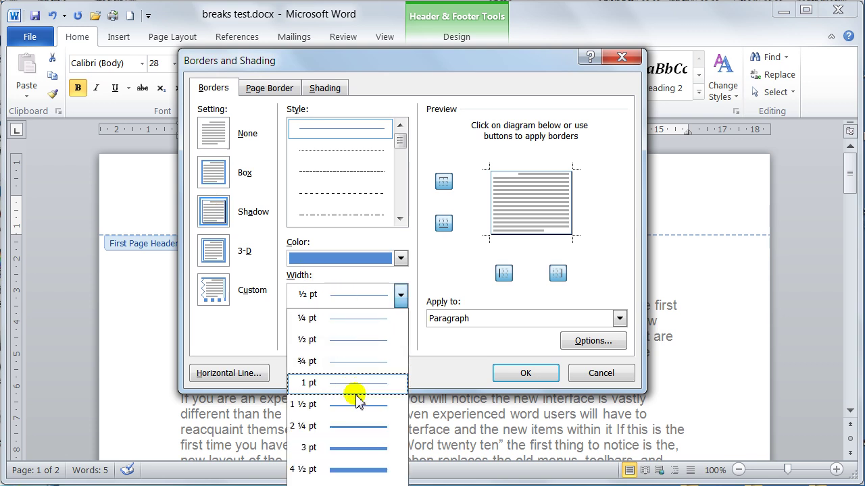
click(363, 448)
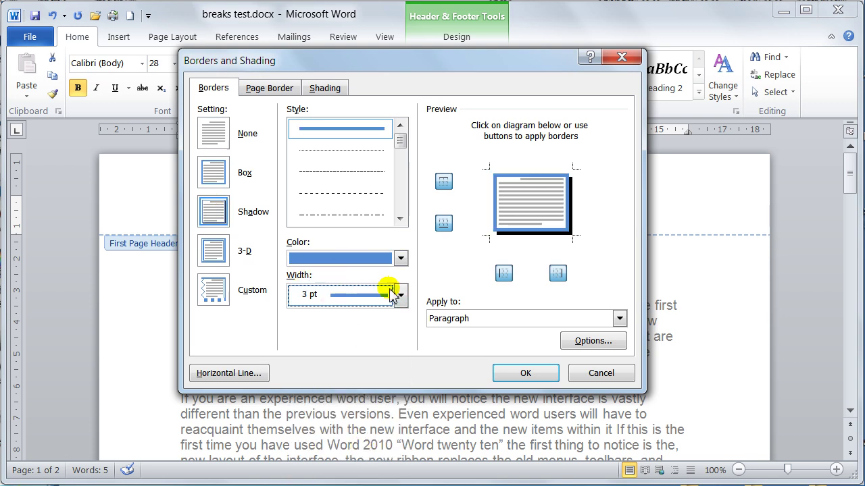
Add a light grey fill to the front cover header paragraph, apply the border and shading, and deselect the text
click(327, 87)
click(240, 129)
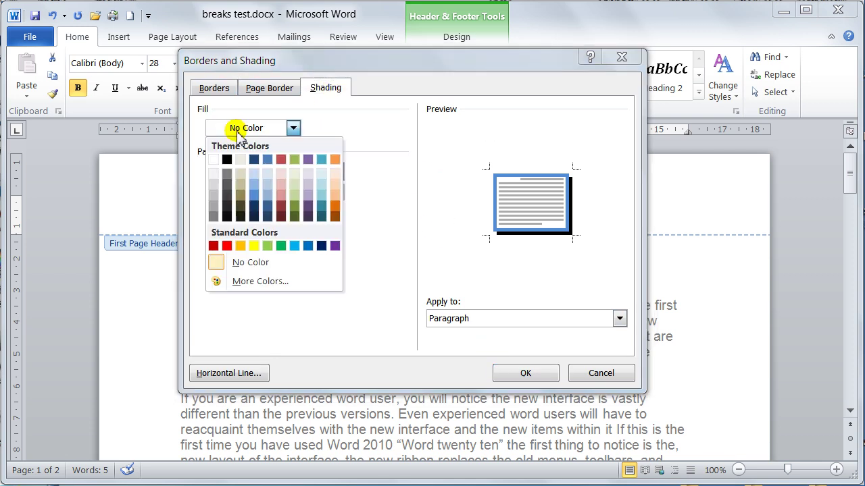
click(213, 184)
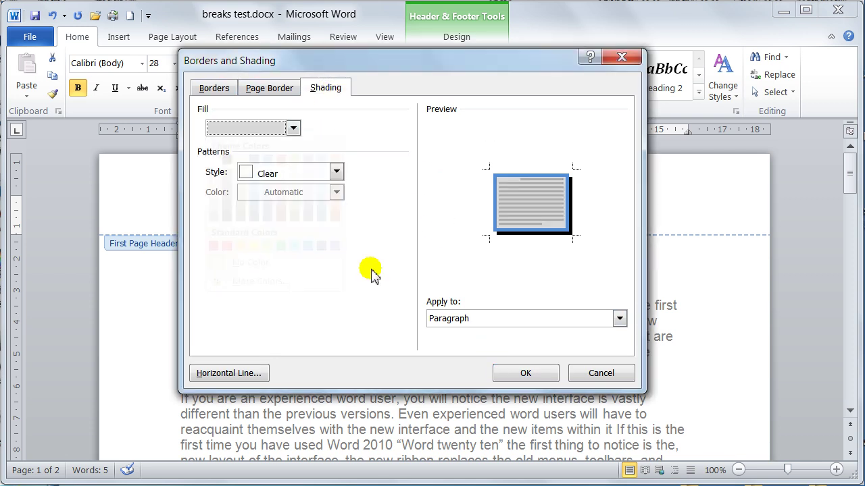
click(531, 373)
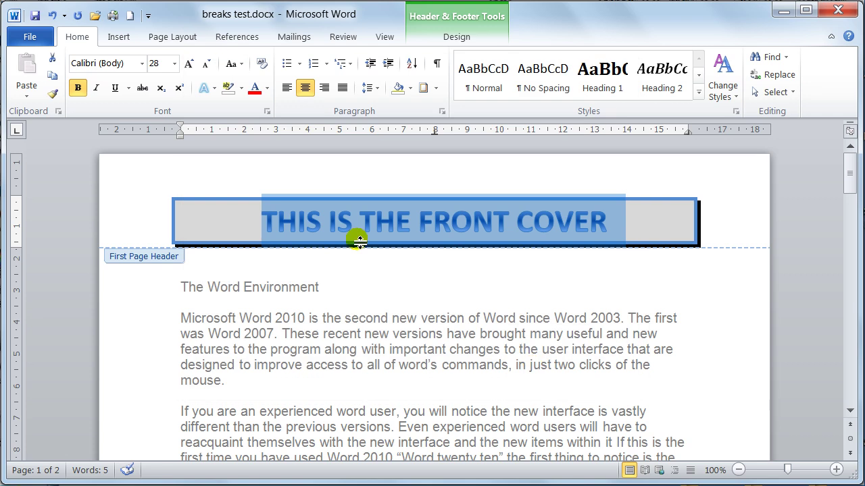
click(635, 236)
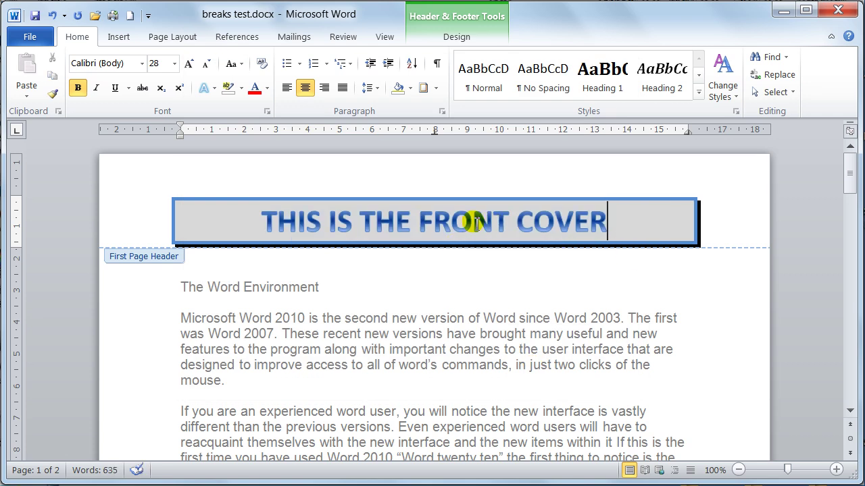
Check the first page footer and return to the first page header
click(456, 37)
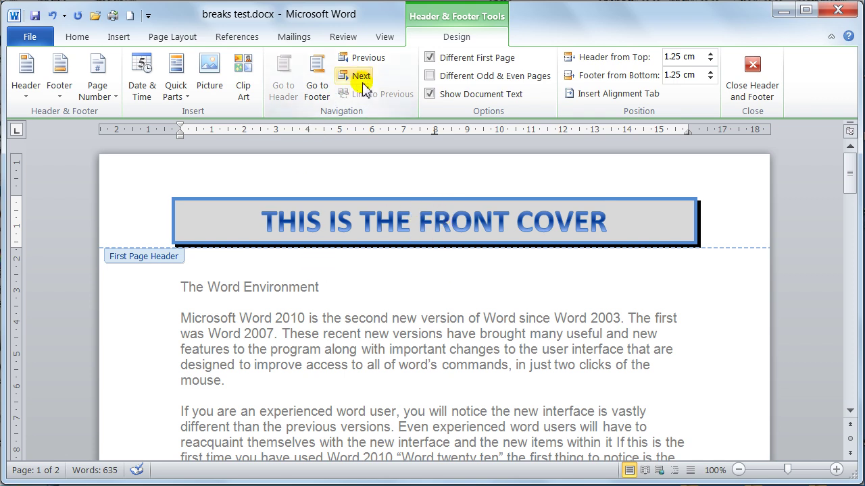
click(317, 86)
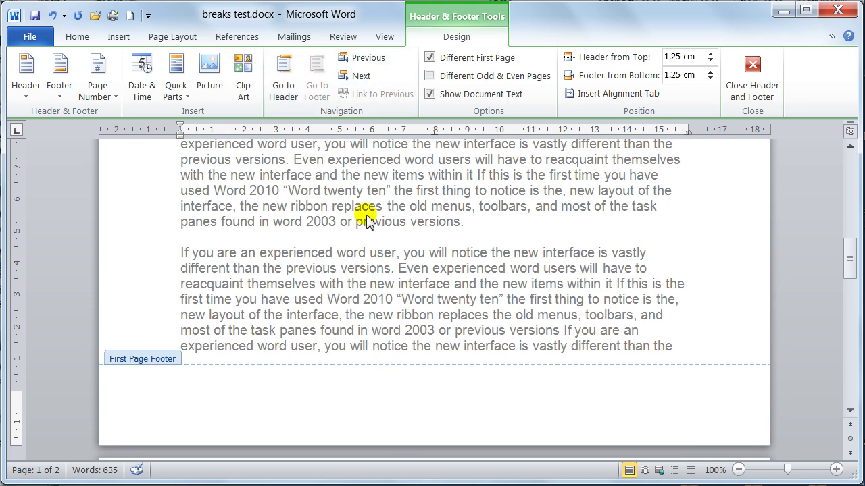
click(285, 86)
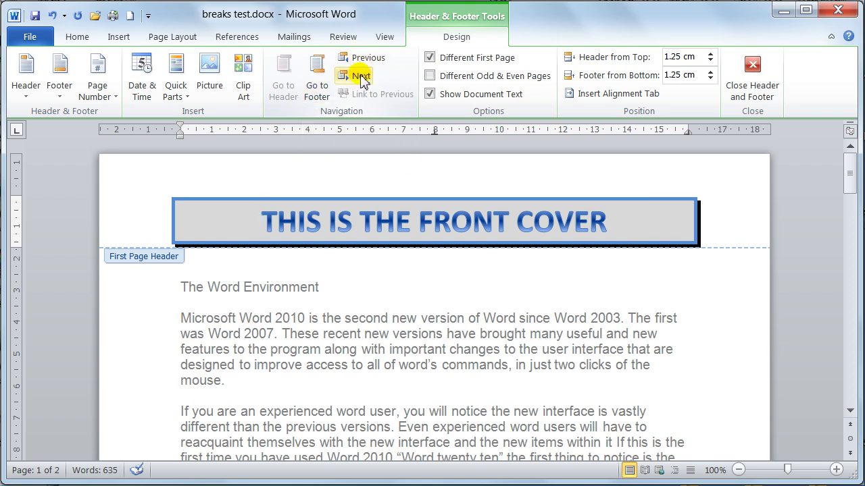
click(269, 210)
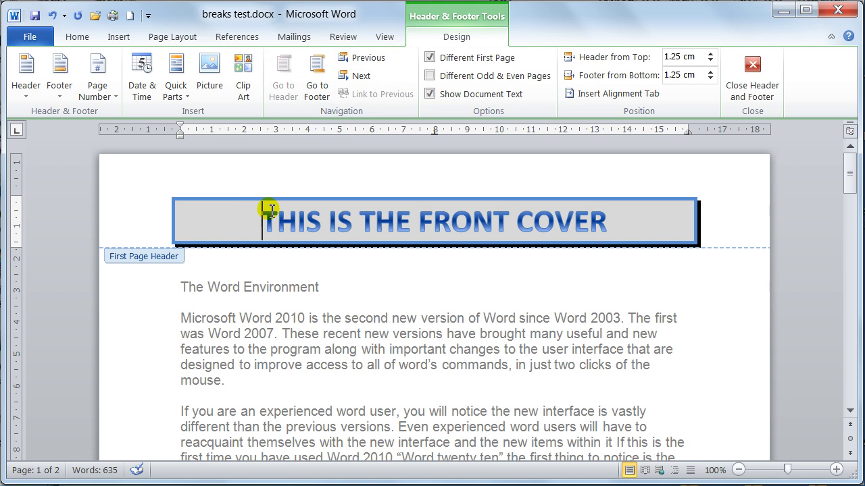
Insert the Bart Simpson picture from the Pictures library into the second page's header and shrink it to about 2.5 cm wide
click(361, 78)
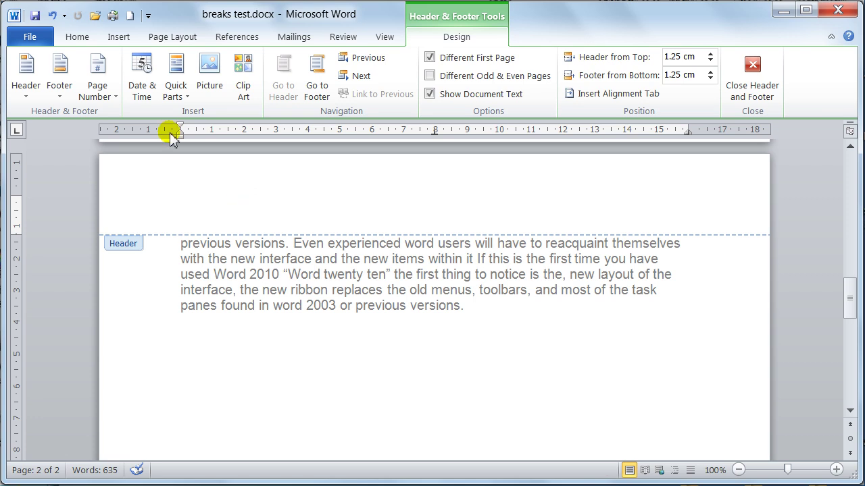
click(209, 80)
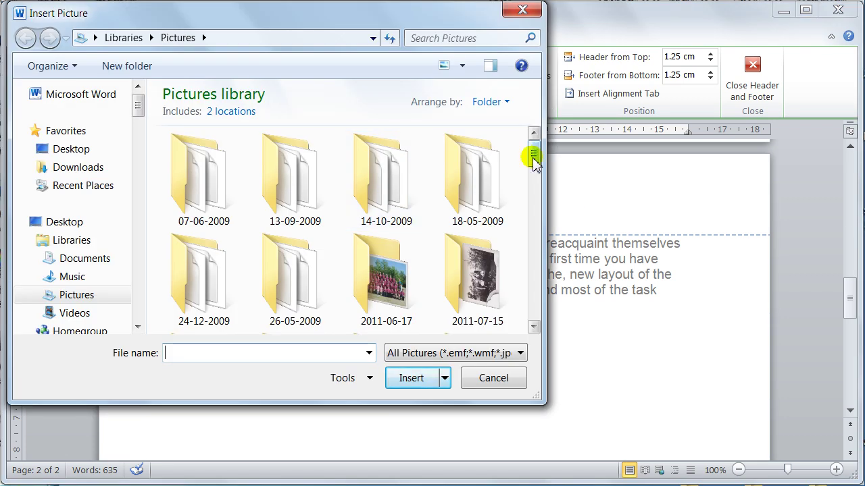
drag(533, 161, 535, 207)
click(312, 284)
double_click(312, 284)
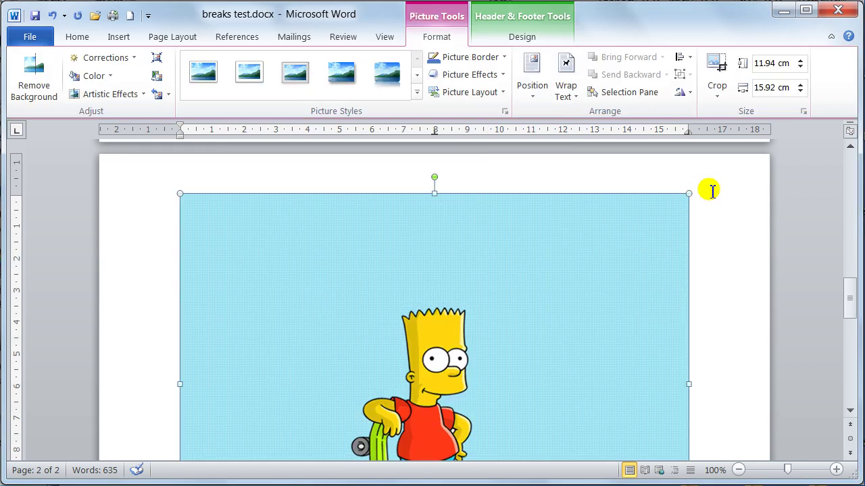
drag(689, 194, 352, 442)
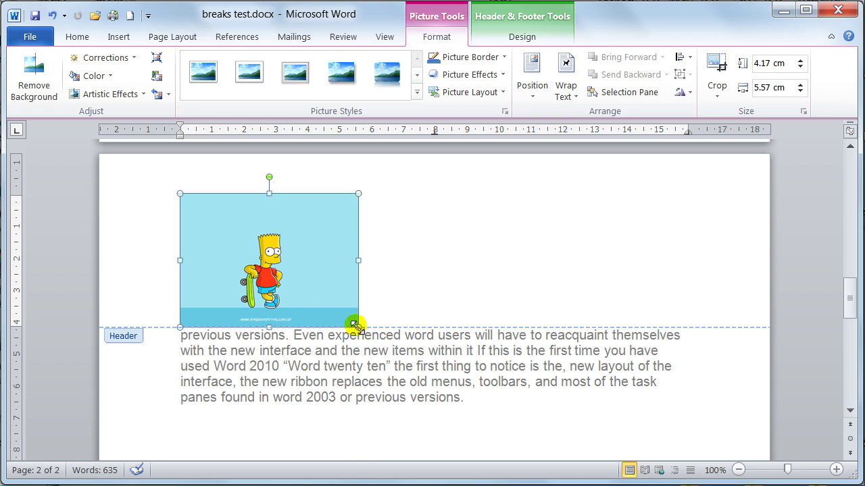
drag(358, 328, 261, 255)
Add the title "David's Easy Tutorials" at the centre tab of the second page's header, beside the picture
click(298, 245)
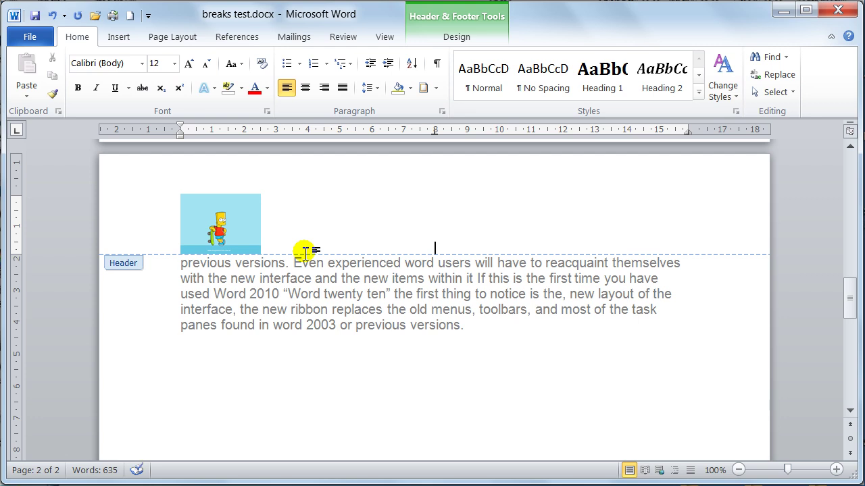
key(Tab)
text(D)
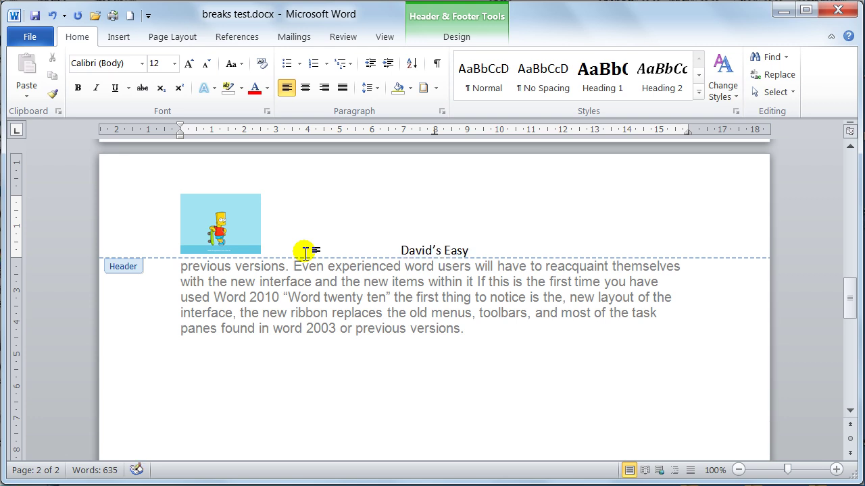
text(avid's Easy Tutori)
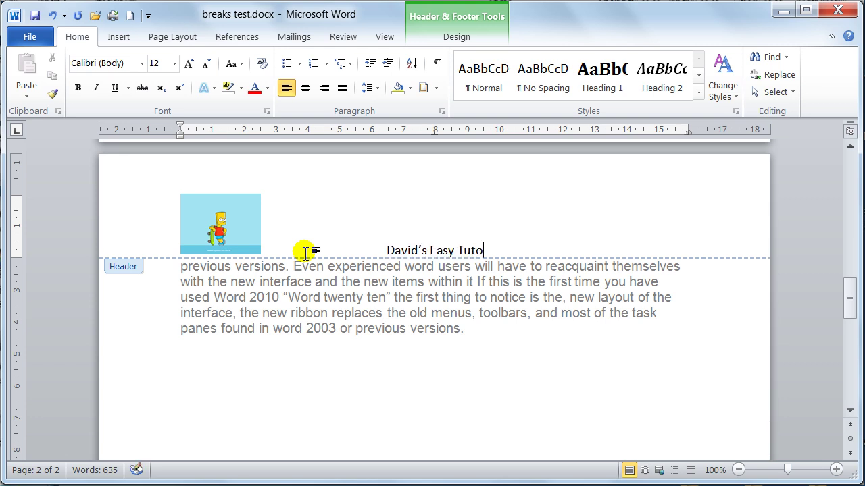
text(als)
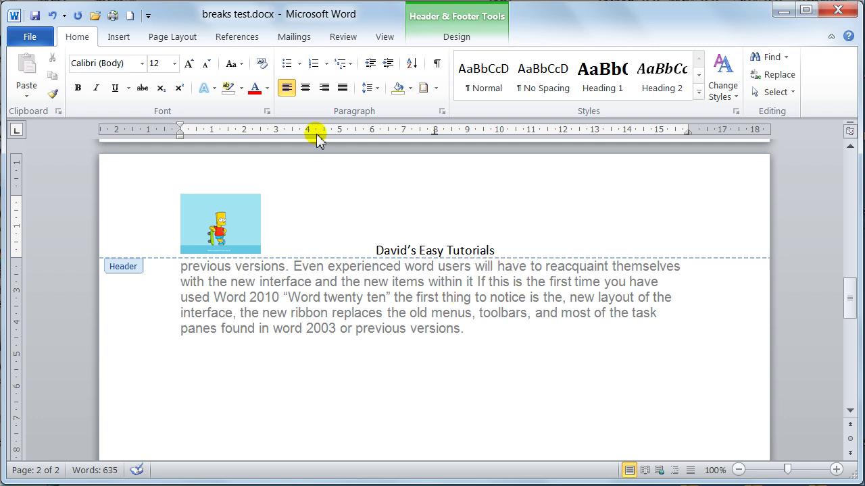
Go to the second page's footer and open the Field dialog from Quick Parts
click(439, 44)
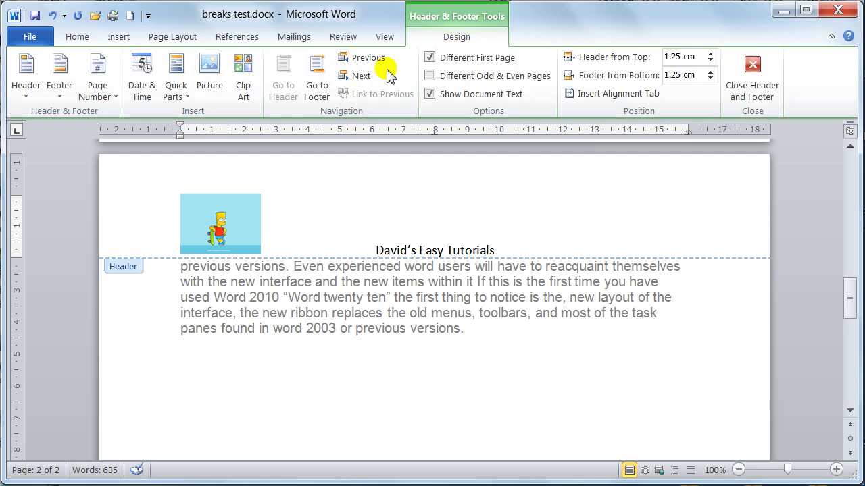
click(319, 89)
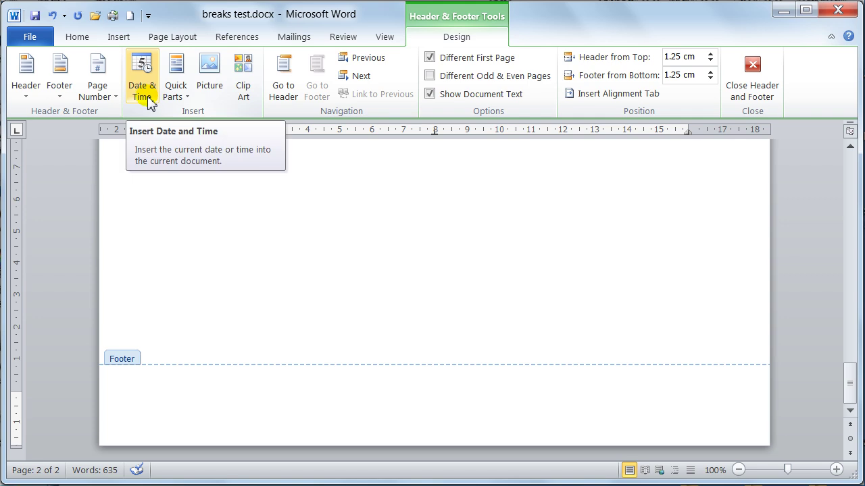
click(185, 100)
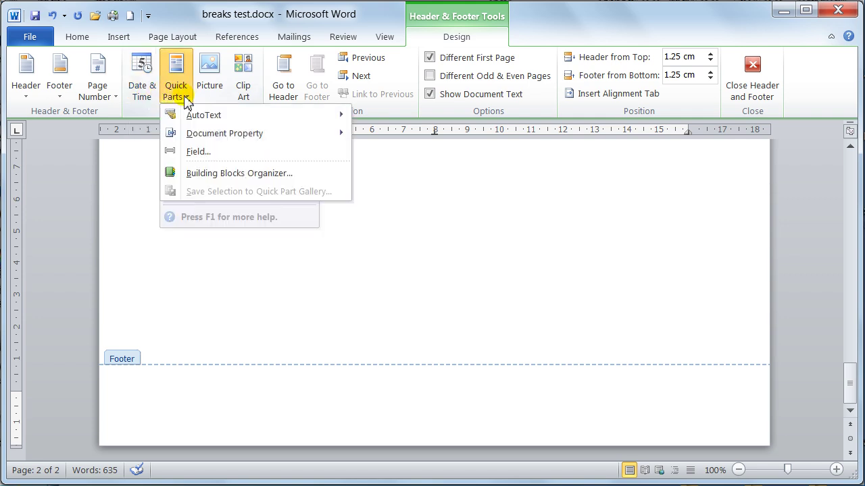
mouse_move(192, 120)
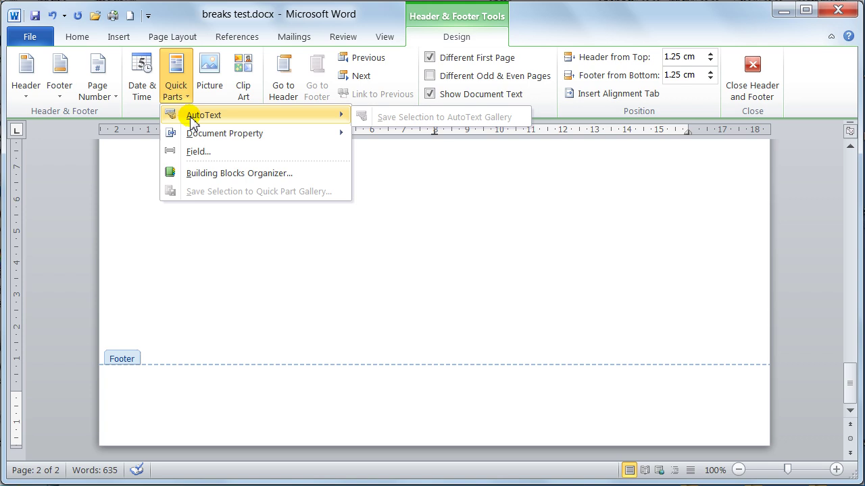
mouse_move(200, 139)
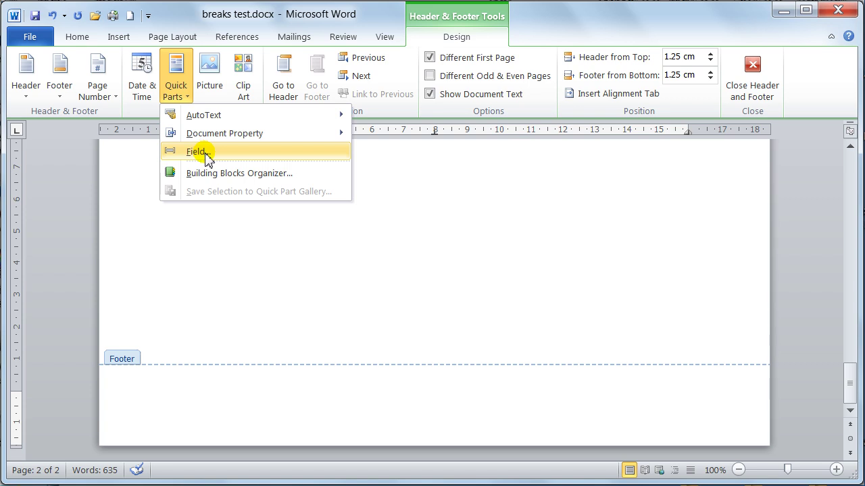
click(206, 153)
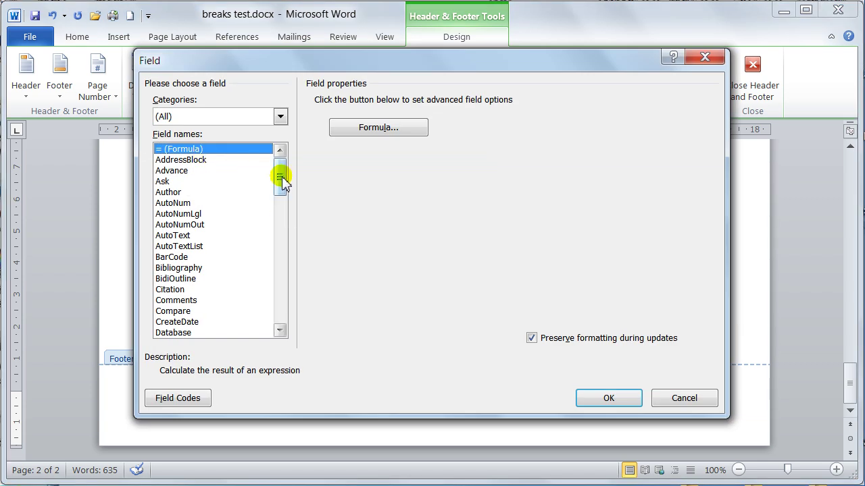
Choose the FileName field in Title case format with the path added to the filename
drag(282, 179, 282, 212)
click(182, 246)
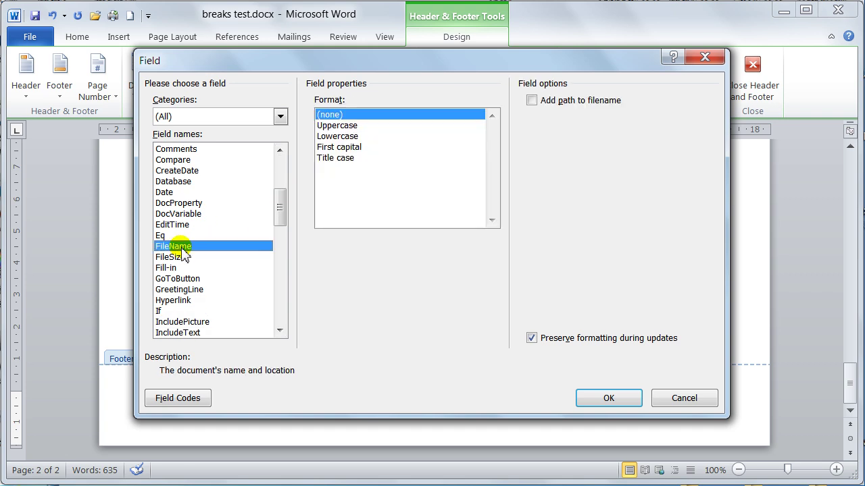
click(345, 160)
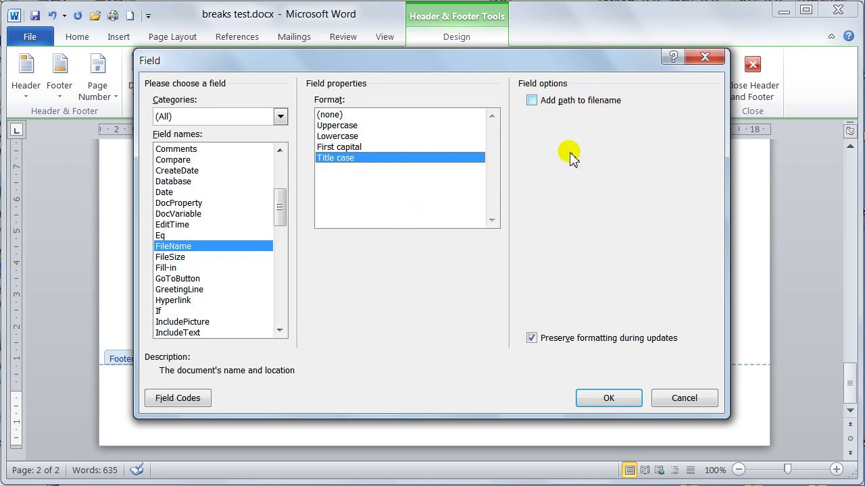
click(532, 102)
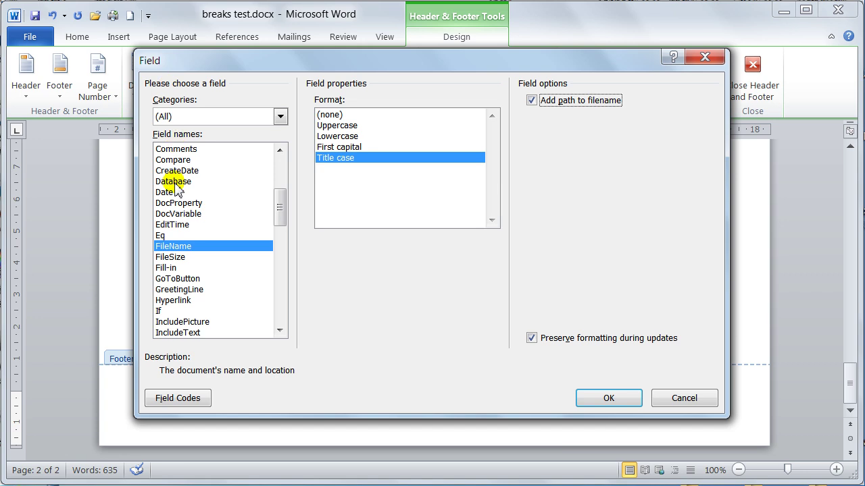
Examine the Date and Time, Document Automation and Mail Merge field categories, and return to the list of all fields
click(166, 117)
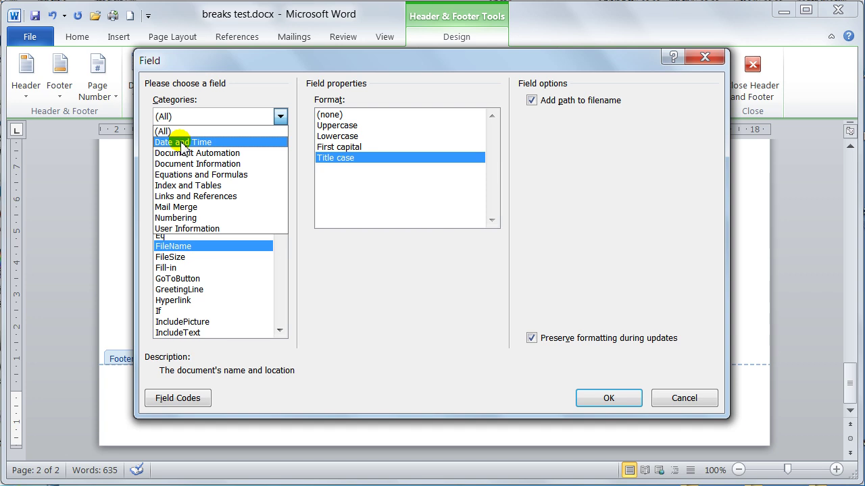
click(182, 143)
click(185, 115)
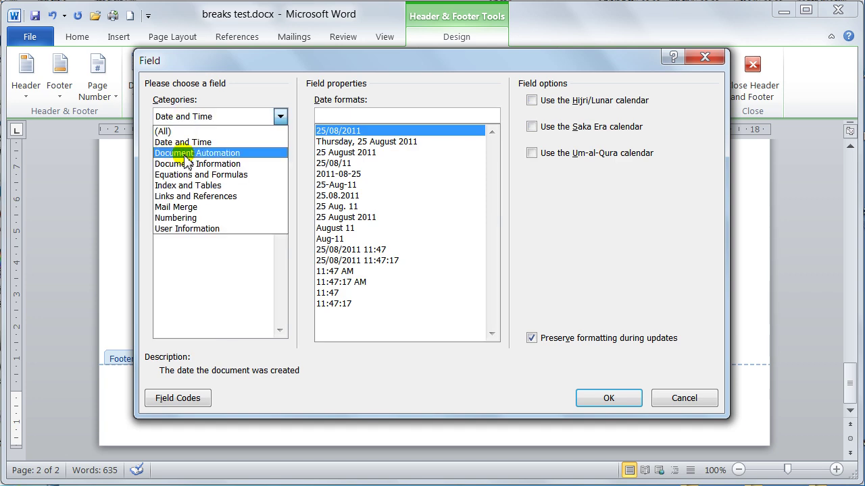
click(185, 154)
click(183, 116)
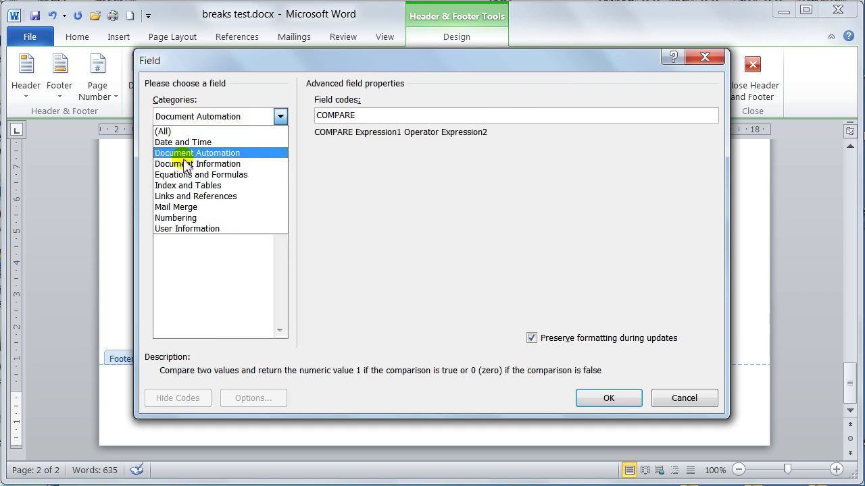
click(190, 207)
click(221, 118)
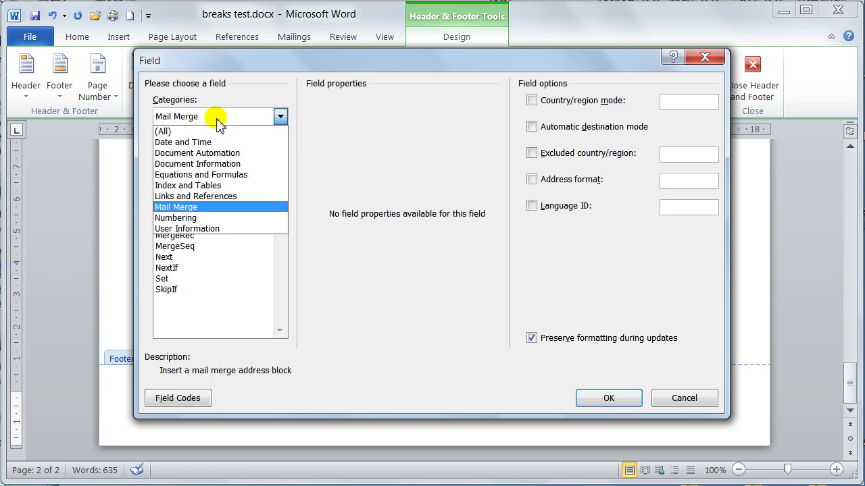
click(201, 131)
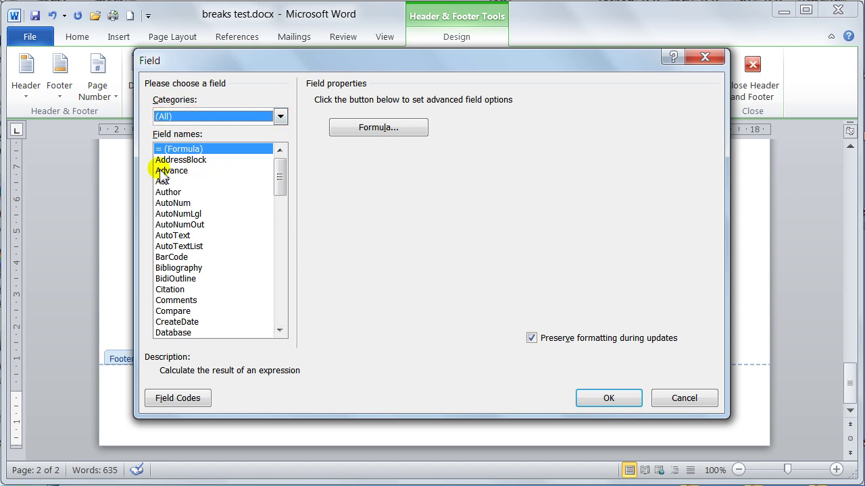
Insert a FileName field with its path in Title case into the second page's footer and close header and footer editing
drag(280, 174, 280, 201)
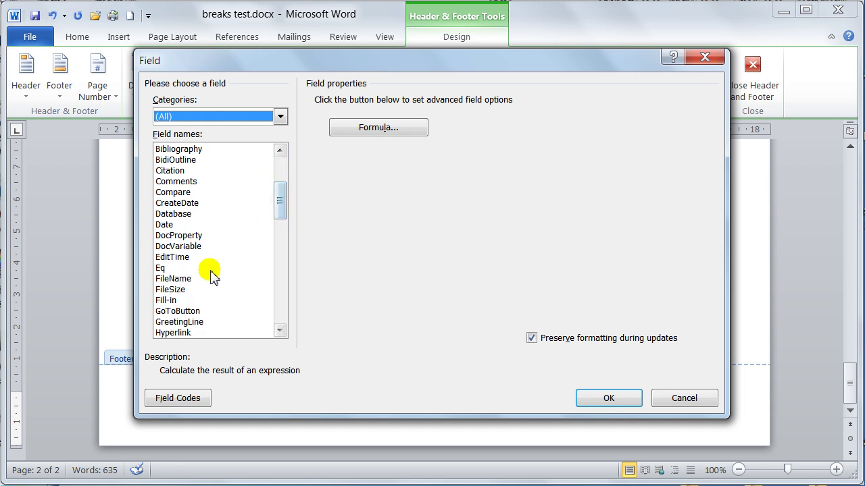
click(186, 278)
click(531, 101)
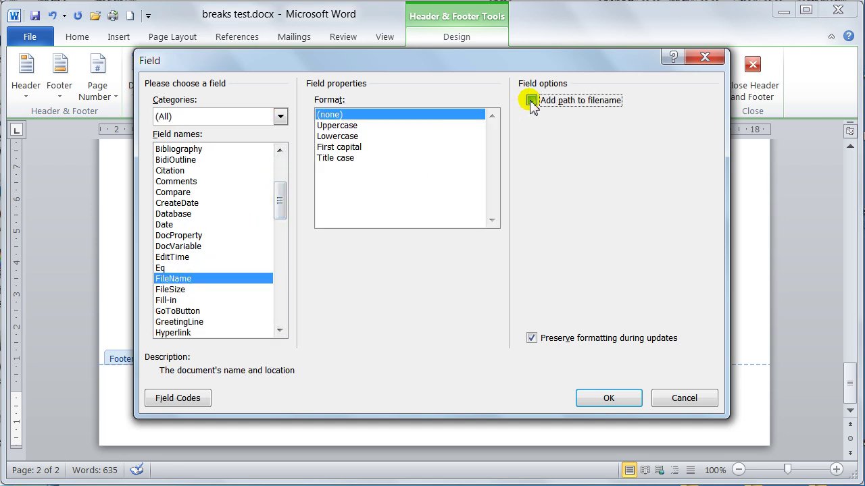
click(340, 160)
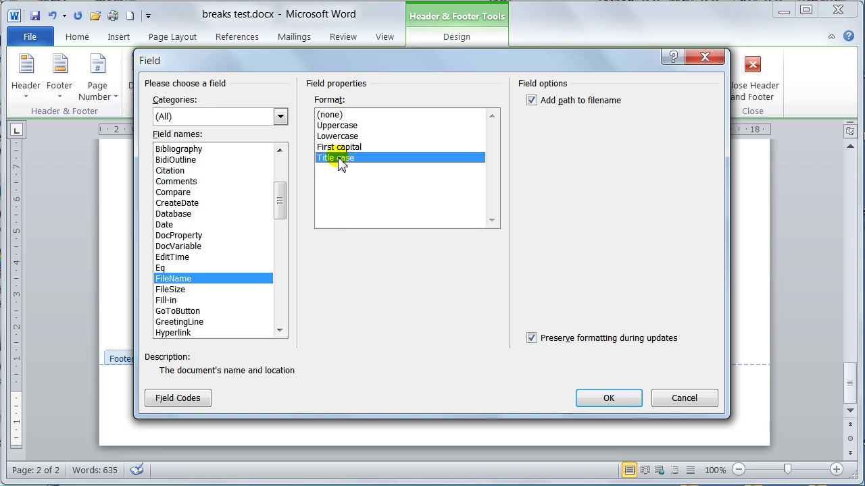
click(610, 398)
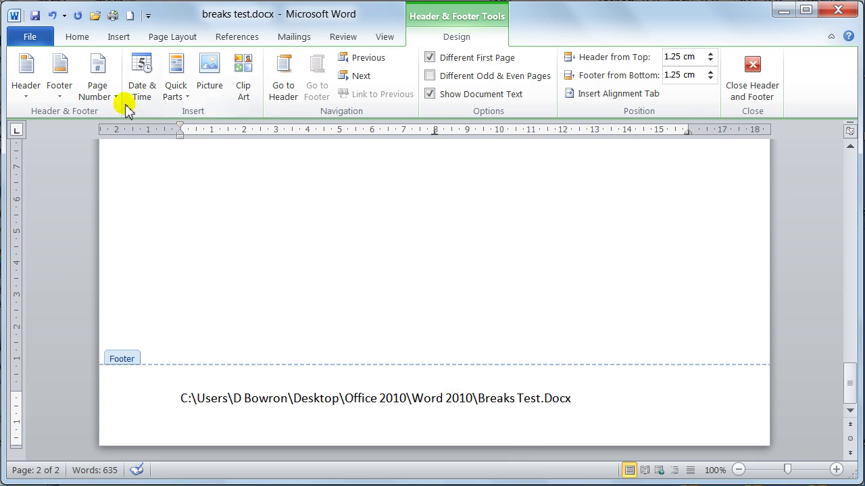
click(743, 83)
Review the front cover header on page one and the header and footer on page two
scroll(247, 197, up, 2)
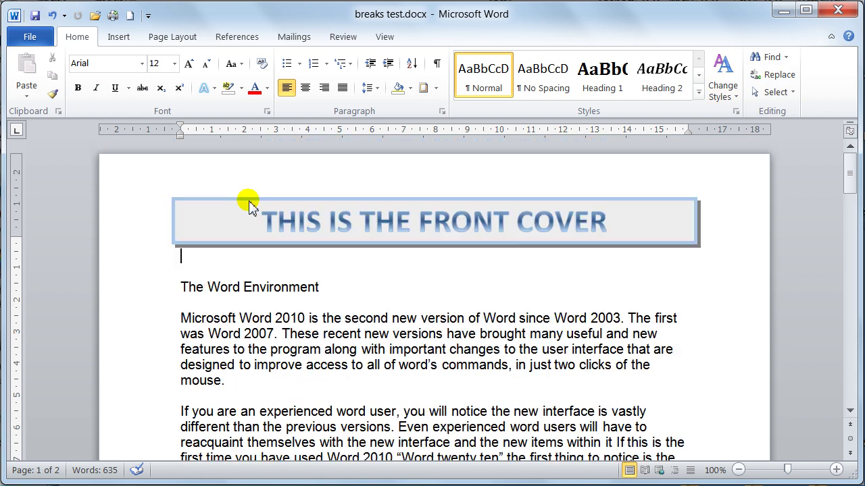
scroll(250, 206, down, 18)
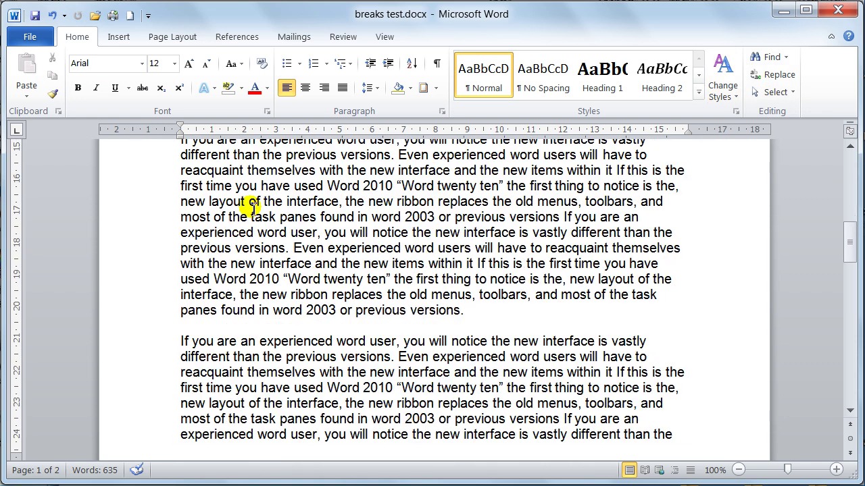
scroll(251, 209, down, 5)
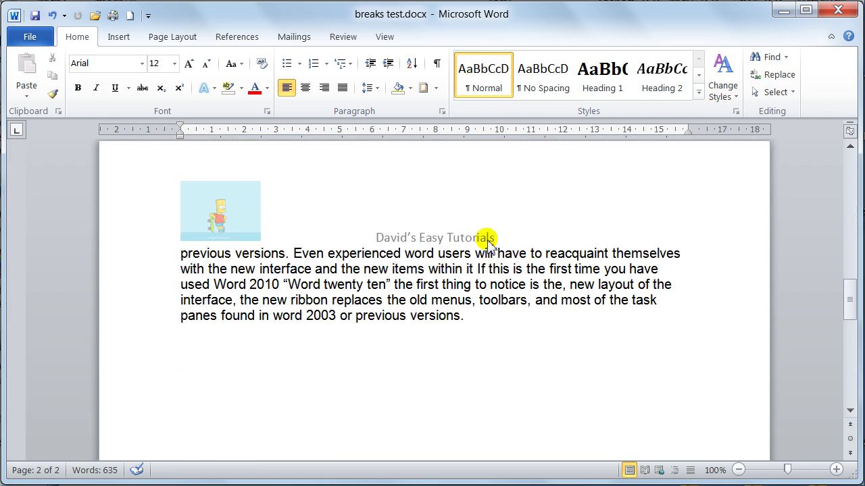
scroll(490, 240, down, 5)
scroll(484, 243, down, 3)
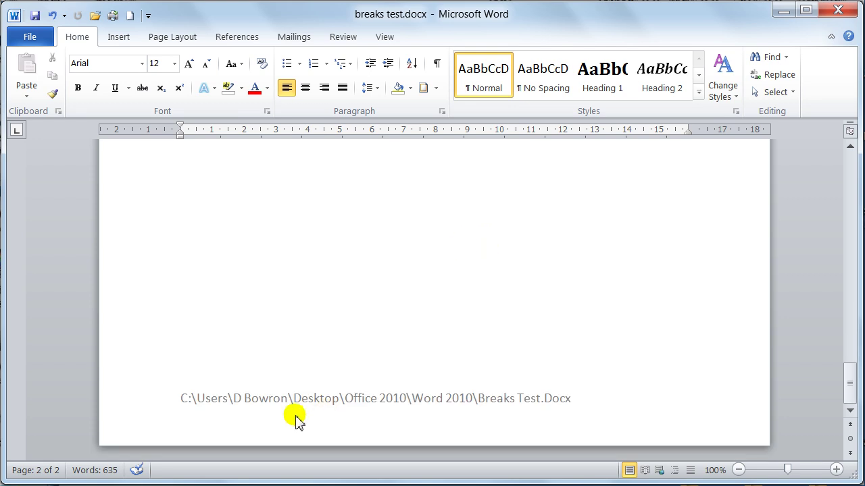
Insert a page break before the last paragraph on page one, which starts "If you are an experienced word user"
scroll(272, 407, up, 5)
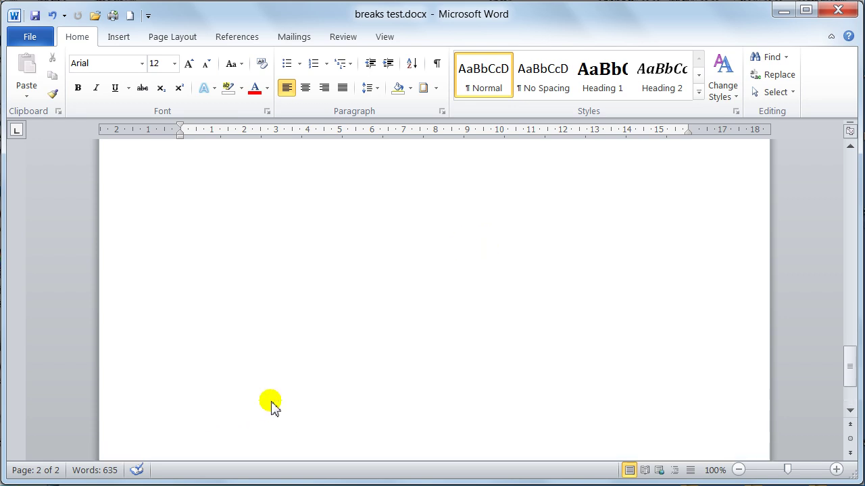
scroll(268, 385, up, 10)
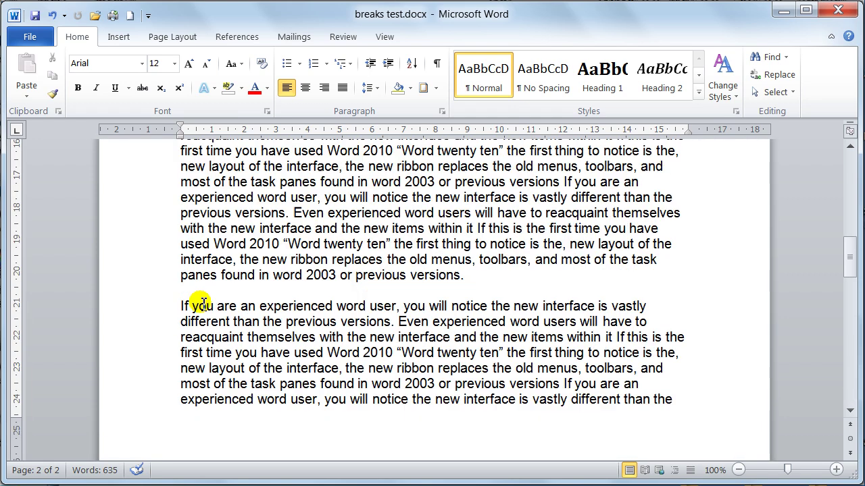
click(181, 304)
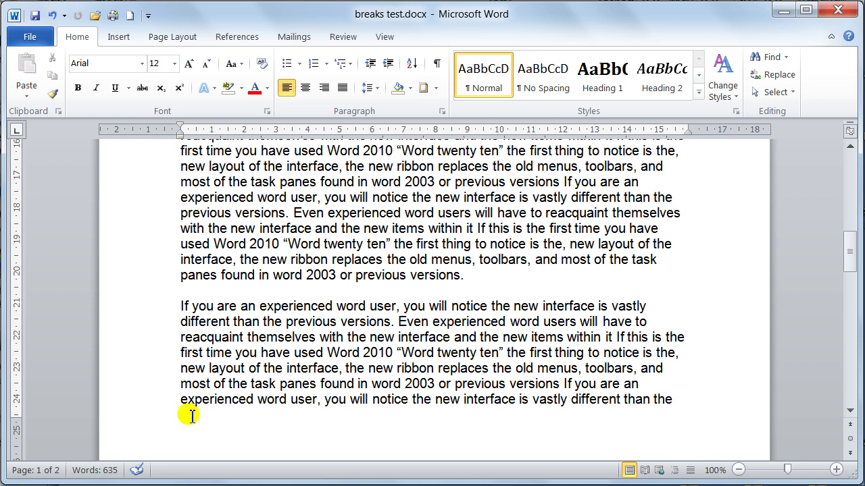
key(ctrl+Return)
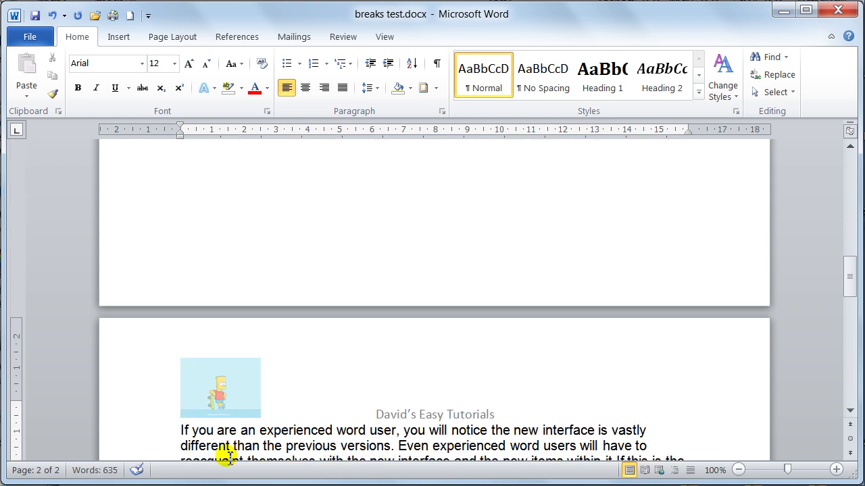
Insert a page break below the last paragraph on page two and check the third page's header and footer
scroll(258, 449, down, 5)
scroll(258, 449, down, 2)
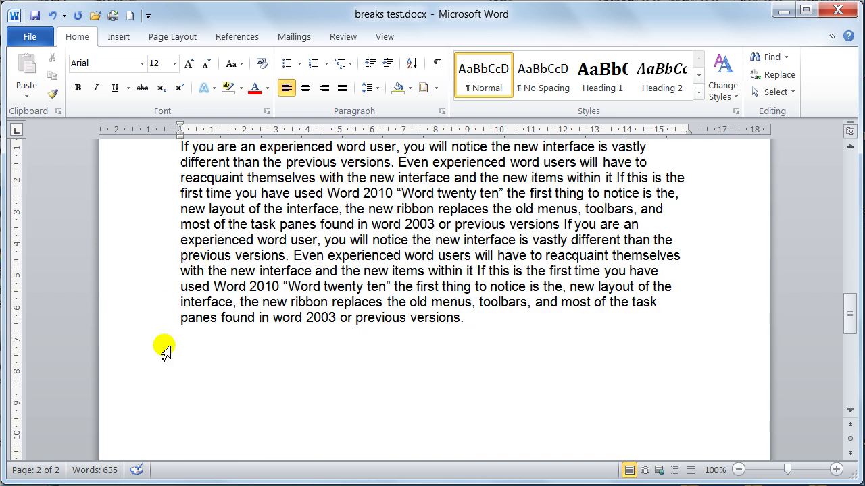
click(184, 343)
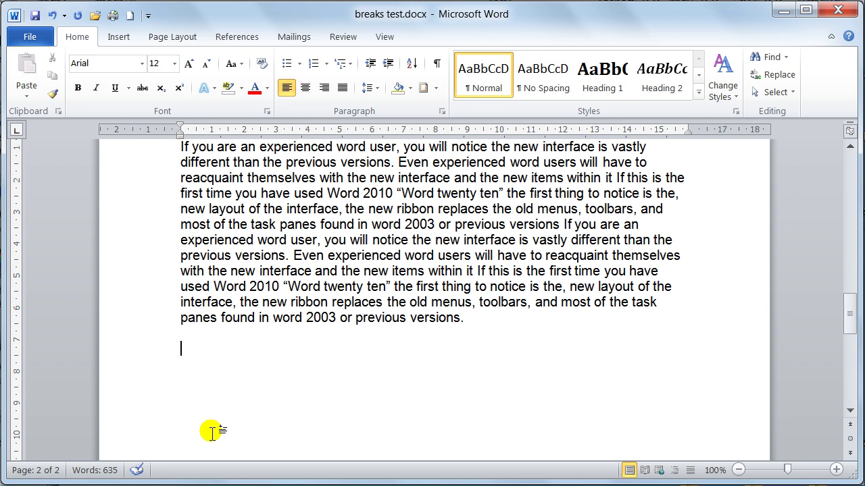
key(ctrl+Return)
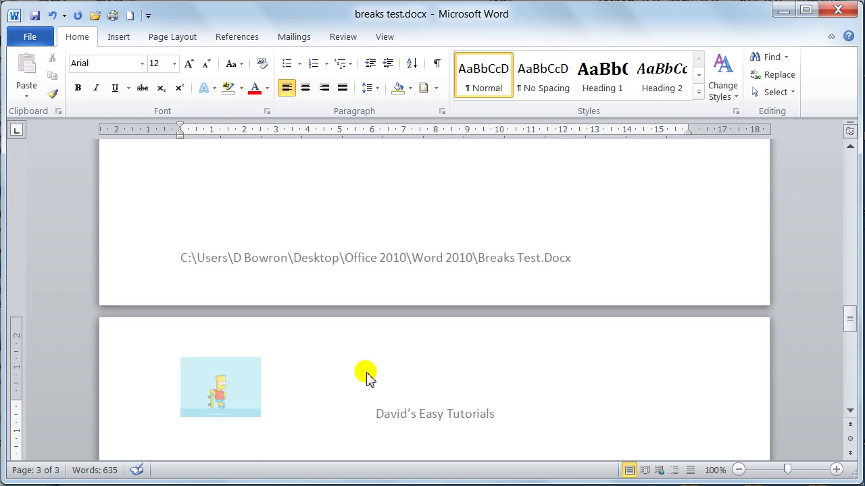
scroll(365, 376, down, 4)
scroll(366, 375, down, 15)
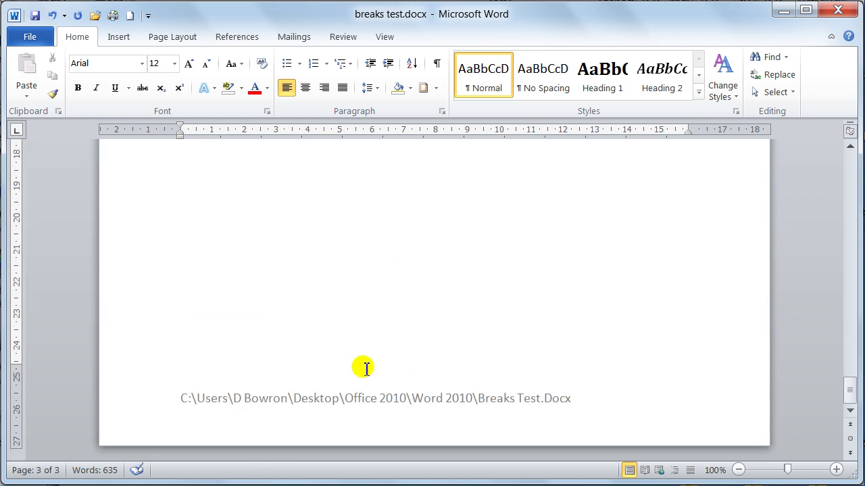
key(ctrl+Return)
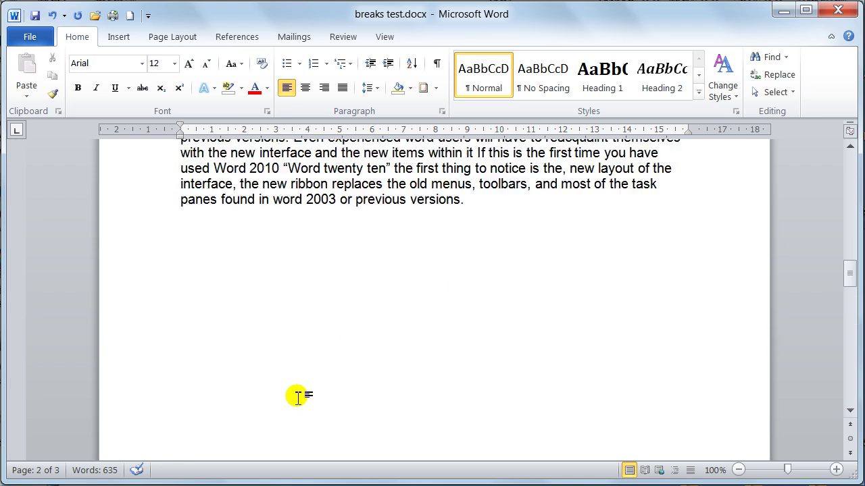
Open the document's print preview and check the headers and footers on all three pages
scroll(405, 388, up, 10)
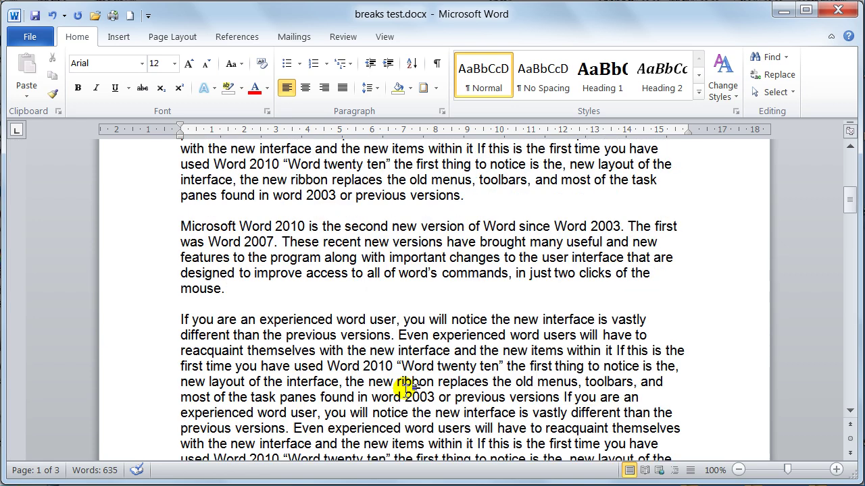
scroll(403, 389, up, 4)
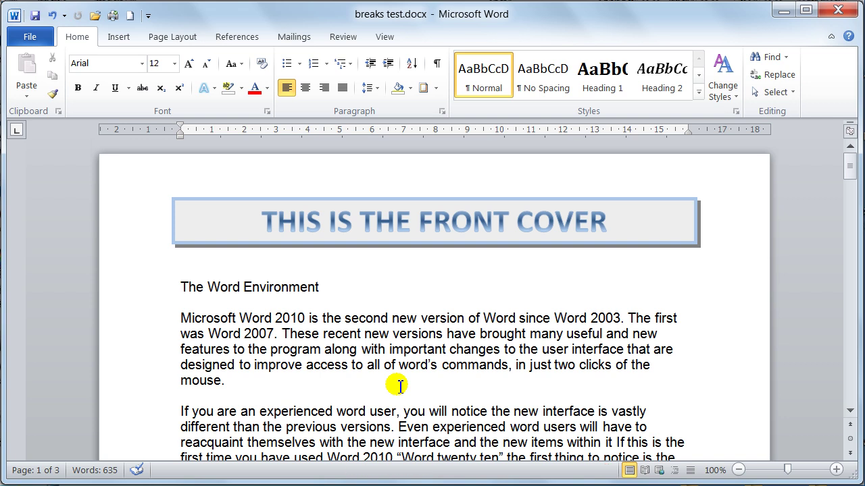
key(ctrl+p)
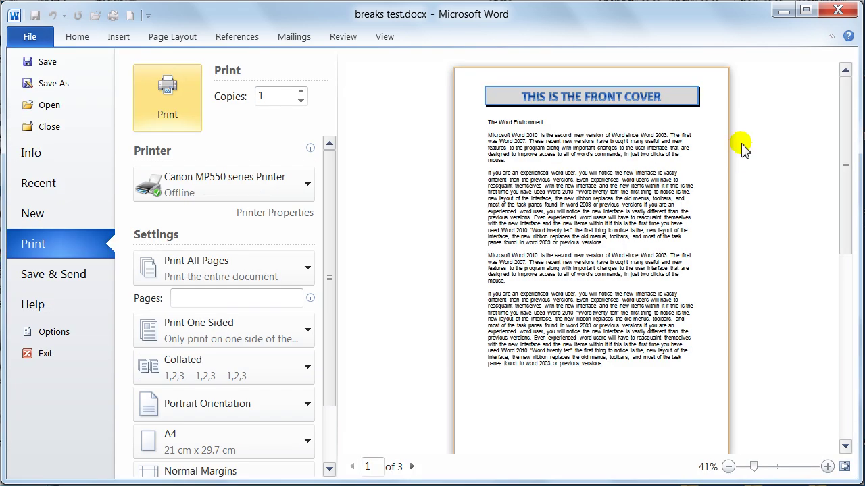
drag(845, 166, 841, 271)
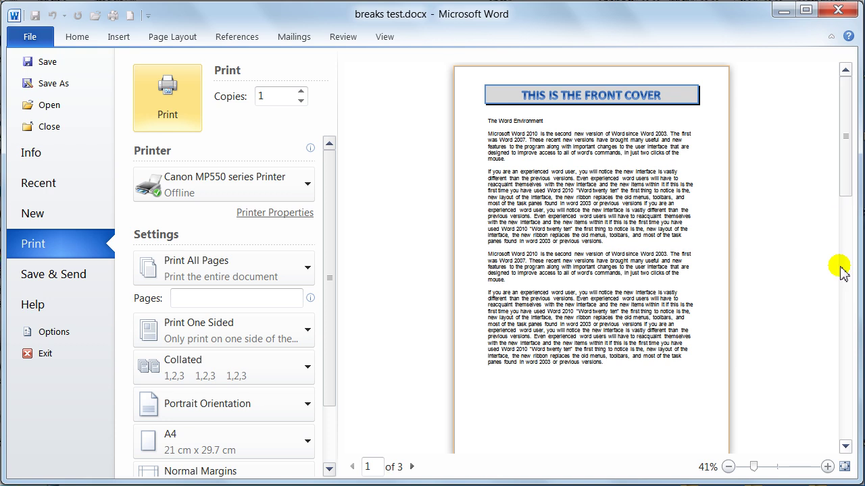
click(845, 447)
click(845, 446)
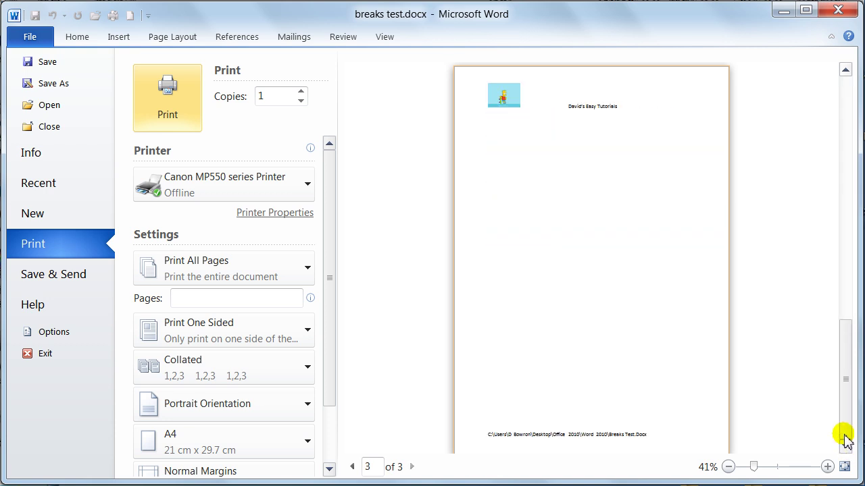
click(845, 70)
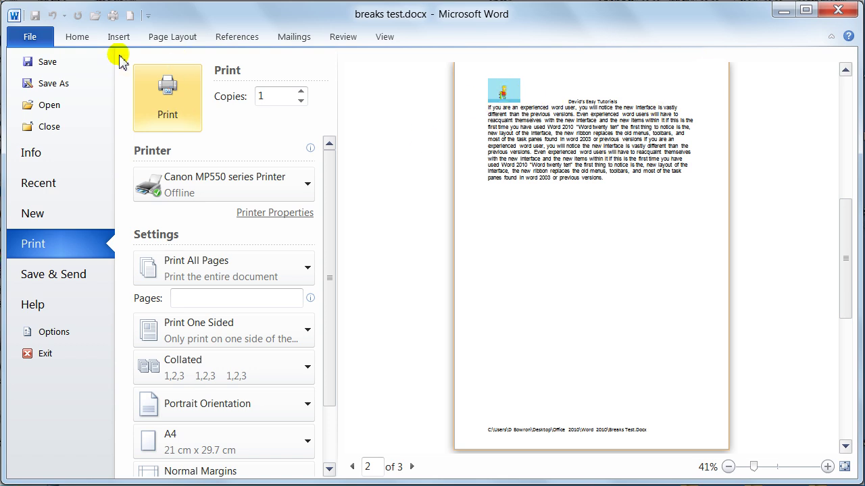
Leave the print preview and go back through the document to the front cover header on page one
click(76, 39)
scroll(379, 321, up, 10)
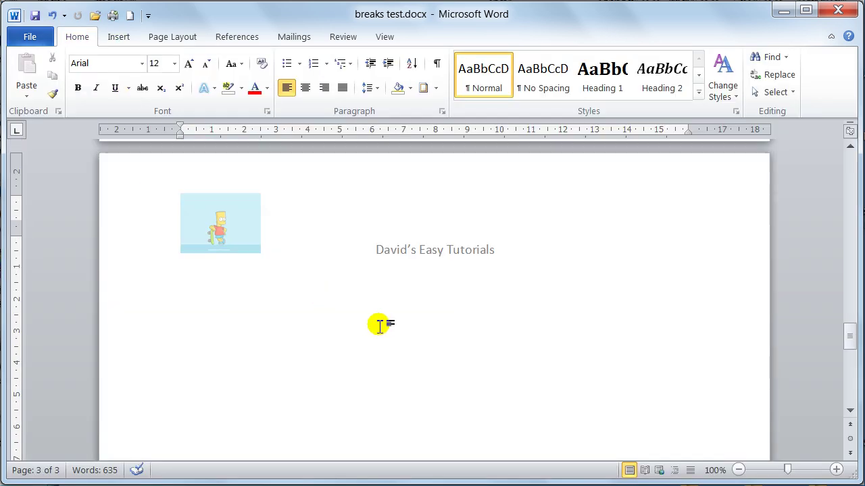
scroll(380, 317, up, 10)
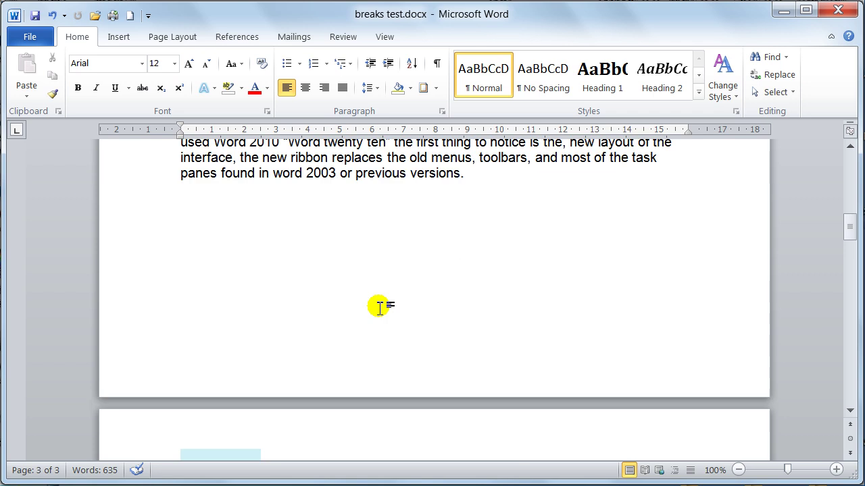
scroll(380, 306, up, 5)
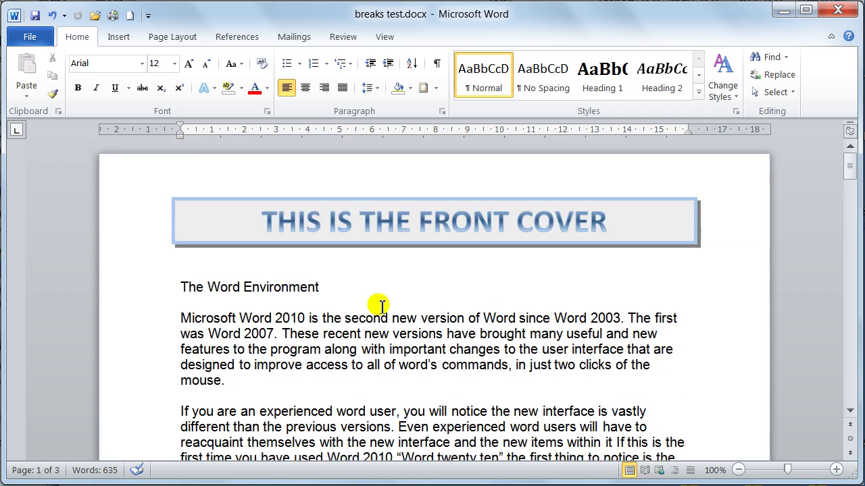